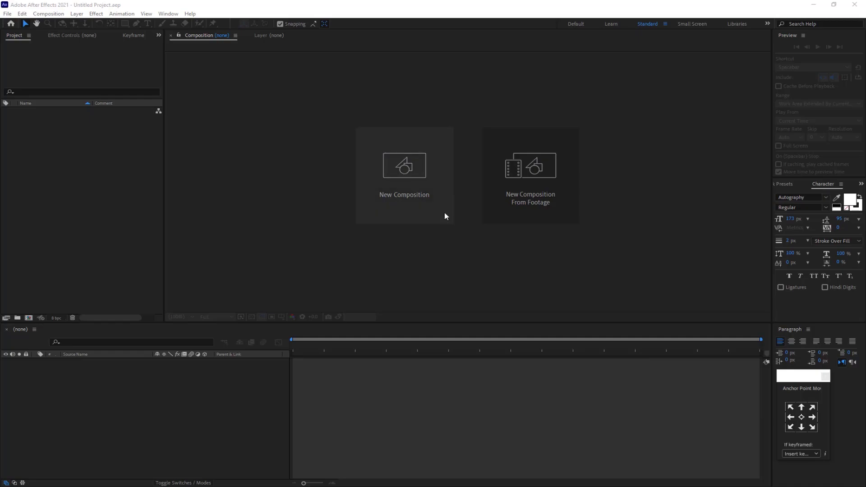
Start a new composition and name it 'Main Comp'
click(403, 176)
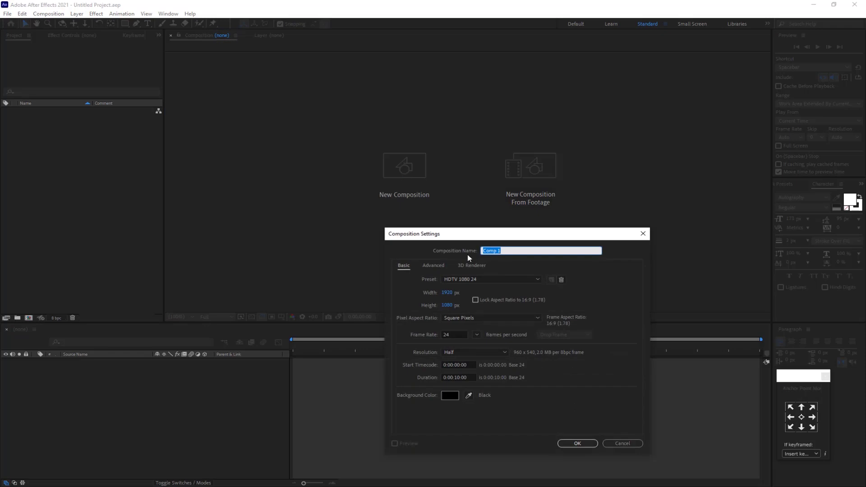
text(Main C)
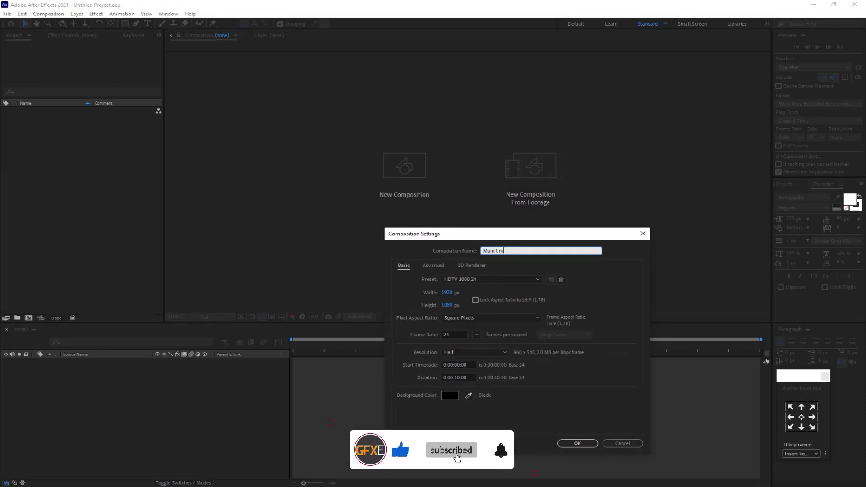
text(omp)
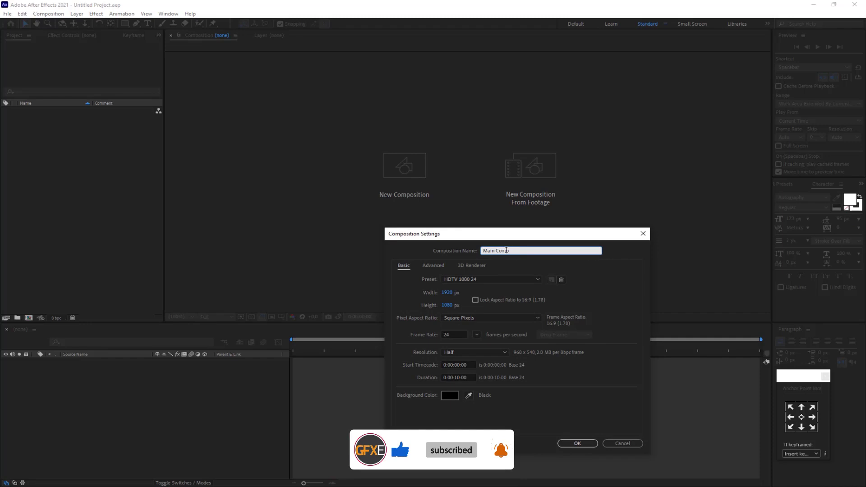
Create the 1920×1080 24 fps Main Comp and add a text layer reading 'Effects'
click(576, 443)
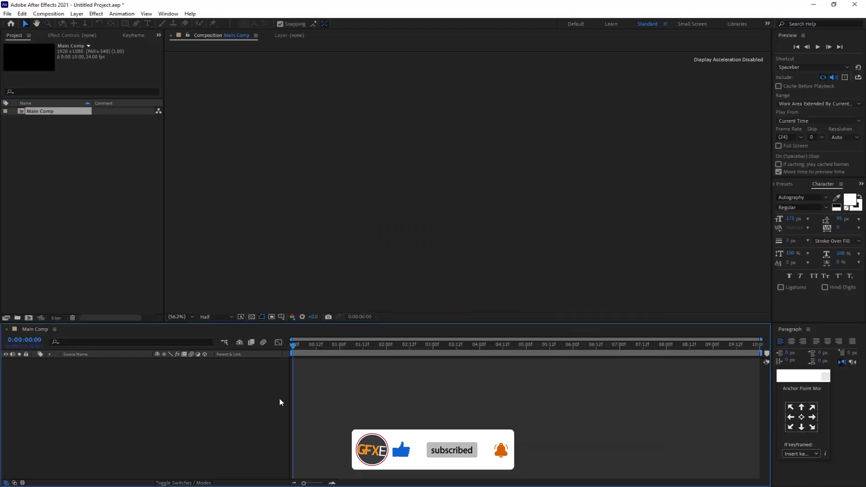
right_click(91, 375)
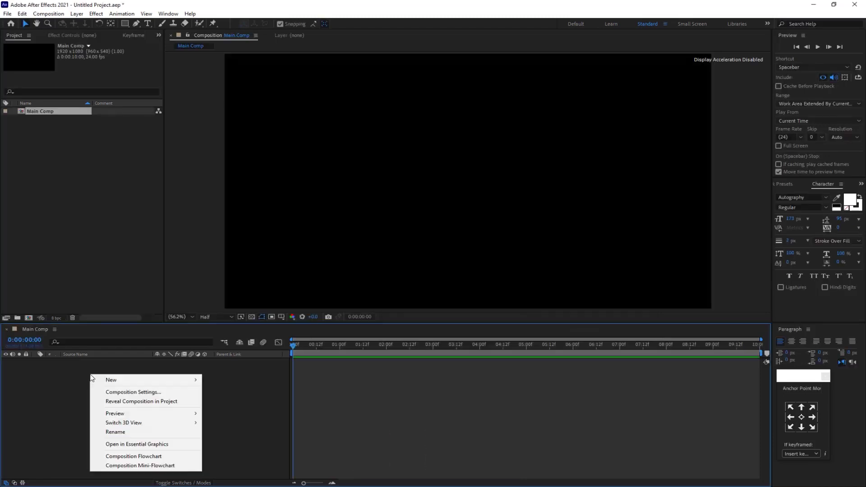
mouse_move(104, 381)
click(220, 392)
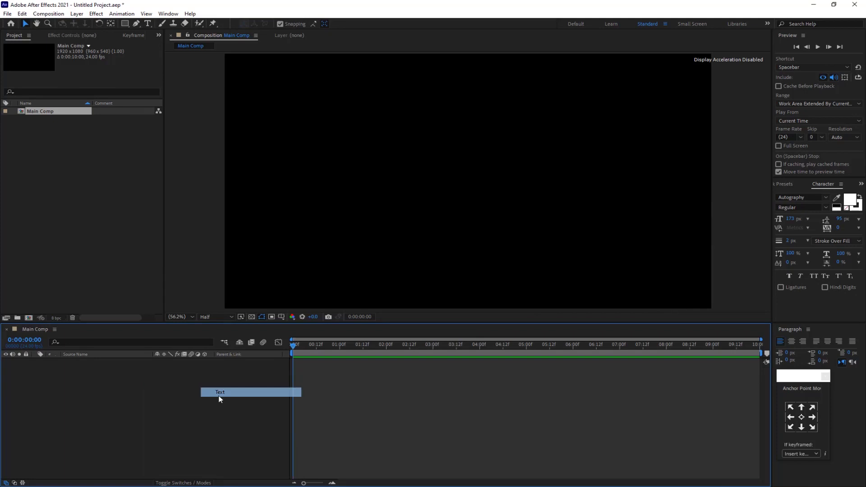
text(Effects)
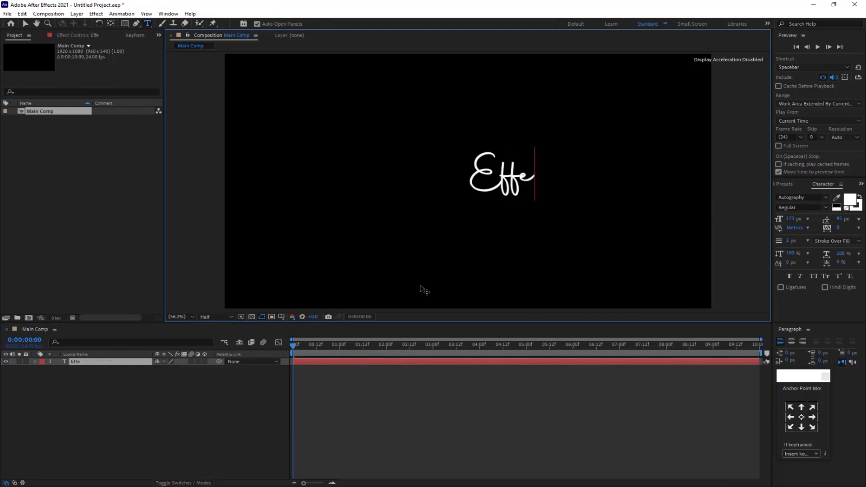
Set the Effects layer's font to Poppins Bold and centre it in the frame
click(810, 197)
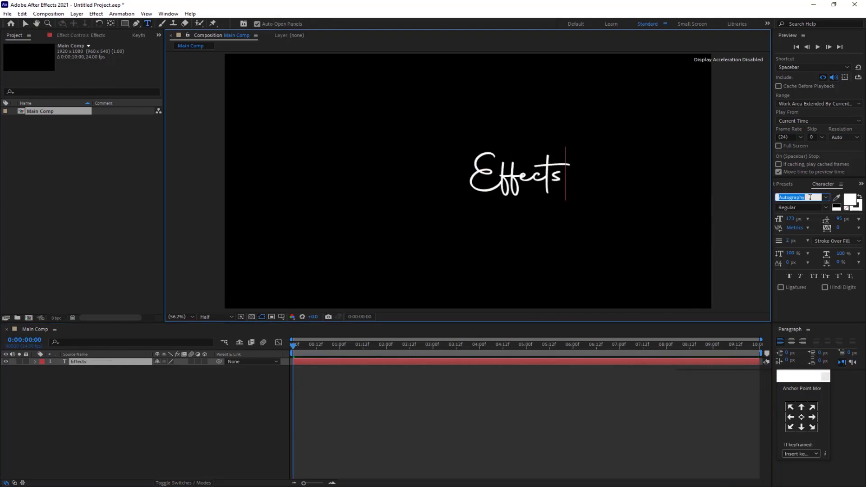
text(Popp)
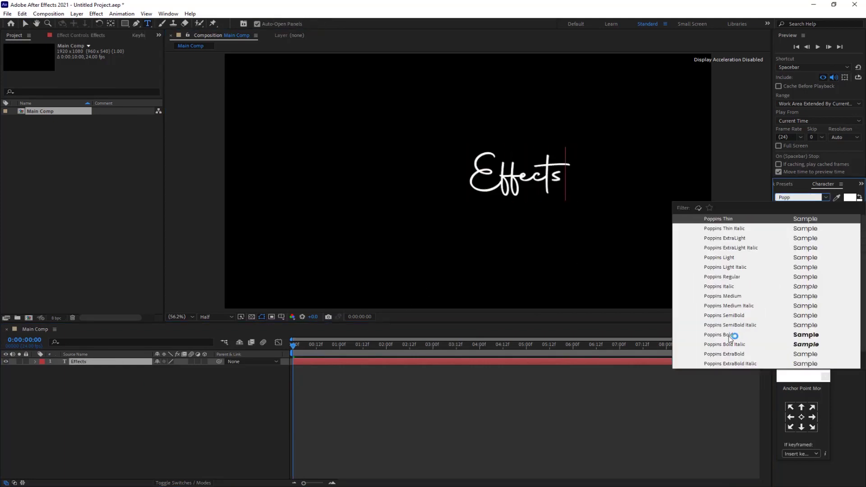
click(733, 335)
key(Escape)
key(v)
click(817, 197)
text(Popp)
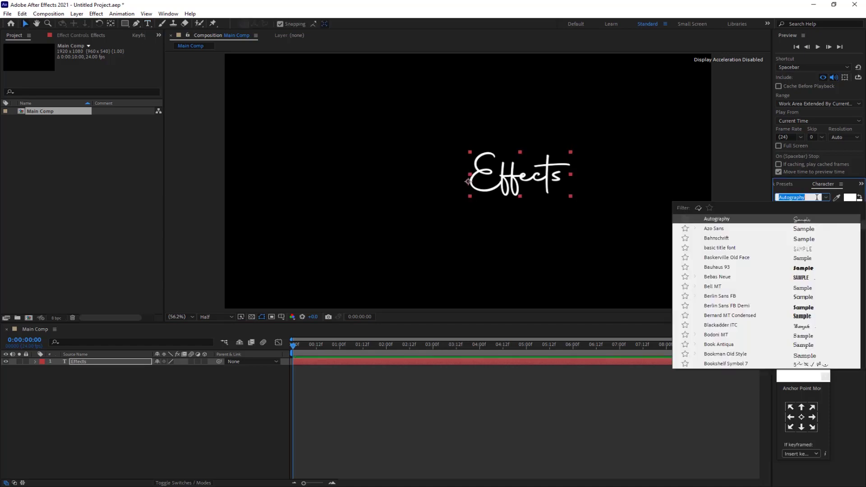
click(731, 336)
key(ctrl+Home)
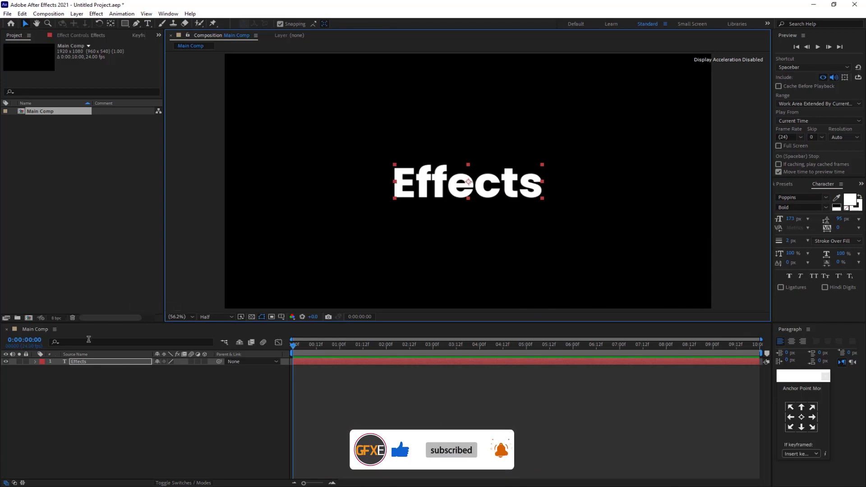
Add an Opacity animator to the Effects text layer with opacity set to 0%
click(35, 362)
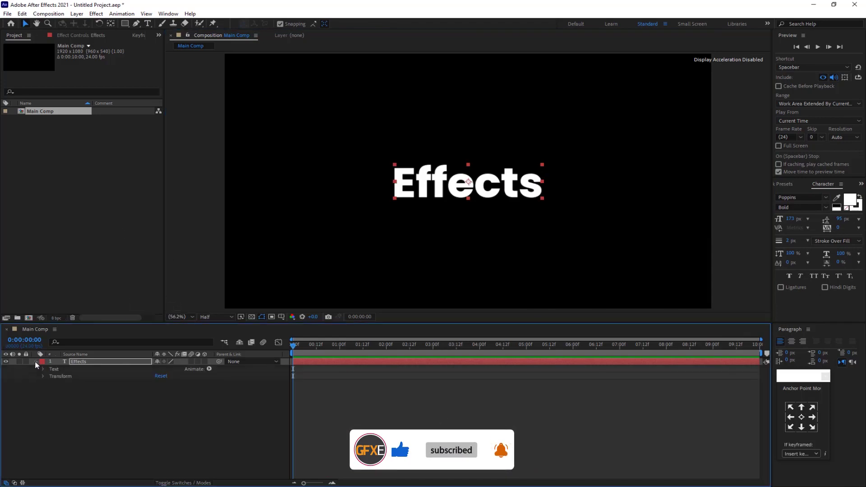
click(210, 369)
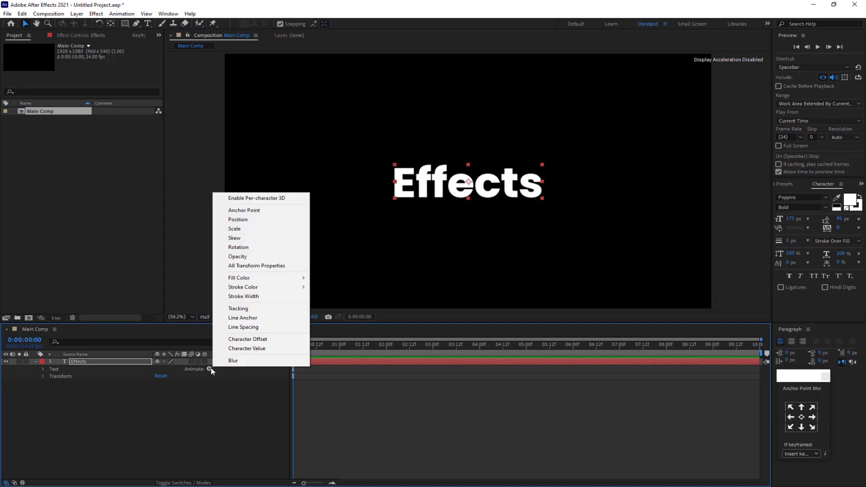
click(234, 256)
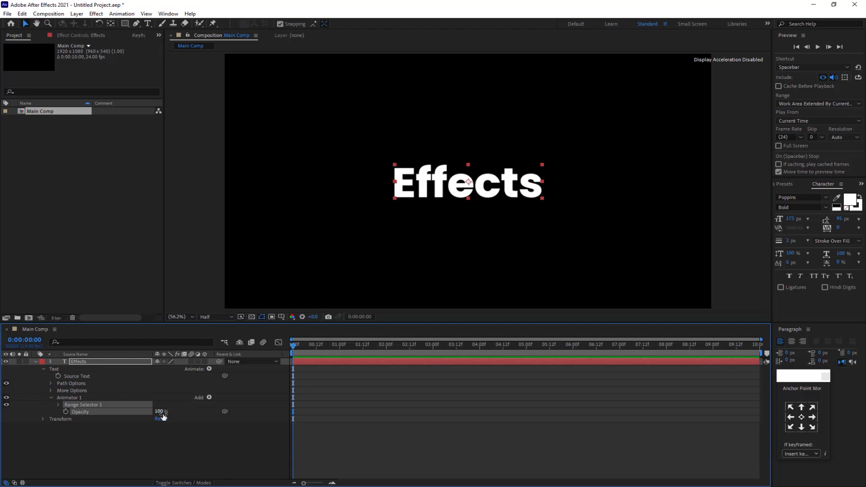
drag(163, 413, 19, 435)
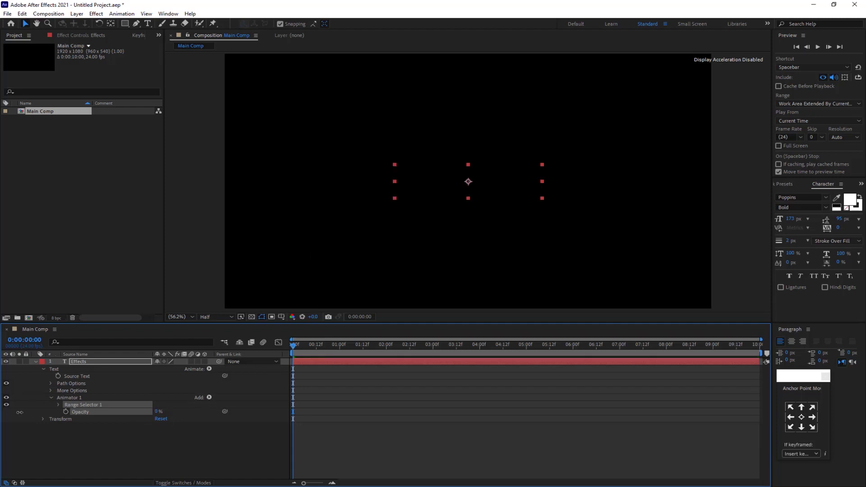
Keyframe Range Selector Start from 0% at frame 0 to 100% at frame 6, with easy ease
click(58, 405)
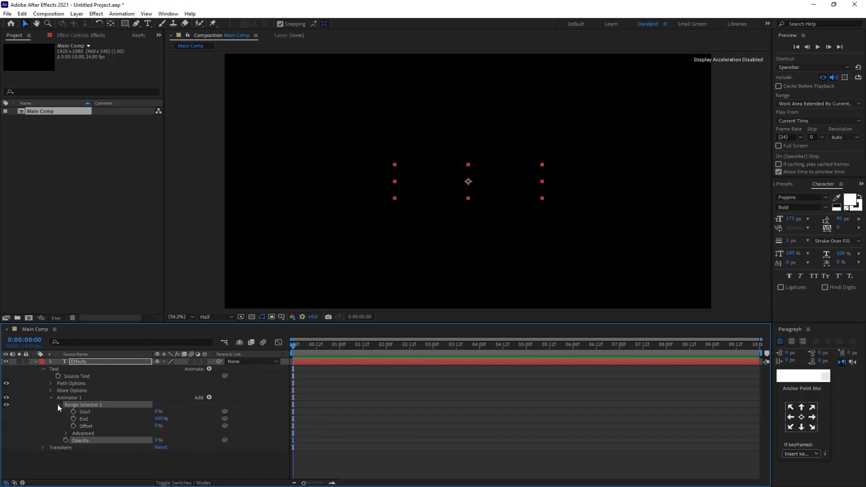
click(73, 411)
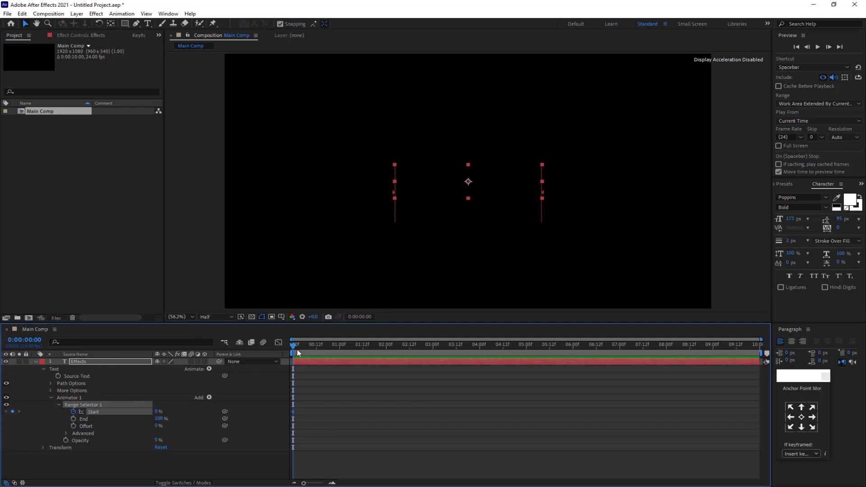
click(304, 345)
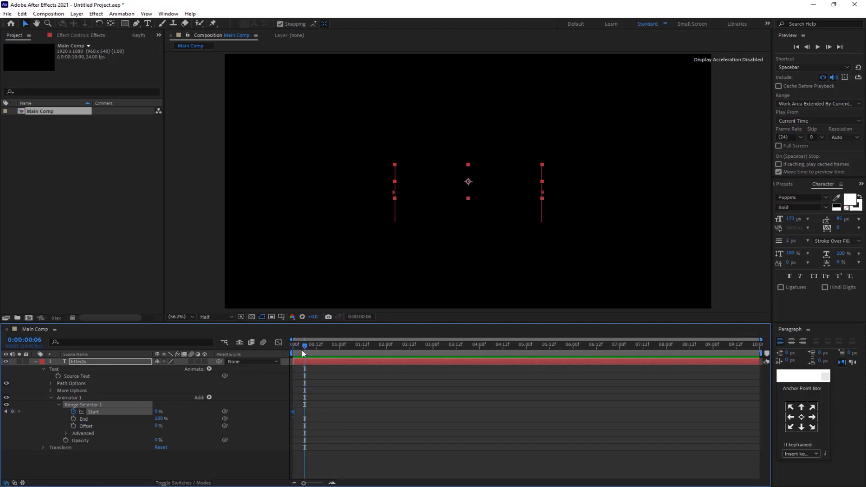
drag(156, 412, 244, 433)
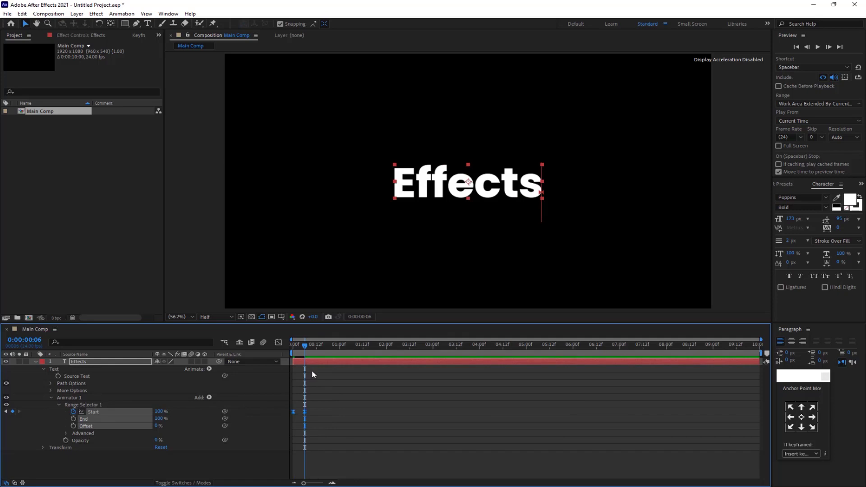
key(F9)
Shape the Start speed curve so the reveal is fast at first, then slow
click(278, 343)
drag(358, 372, 265, 470)
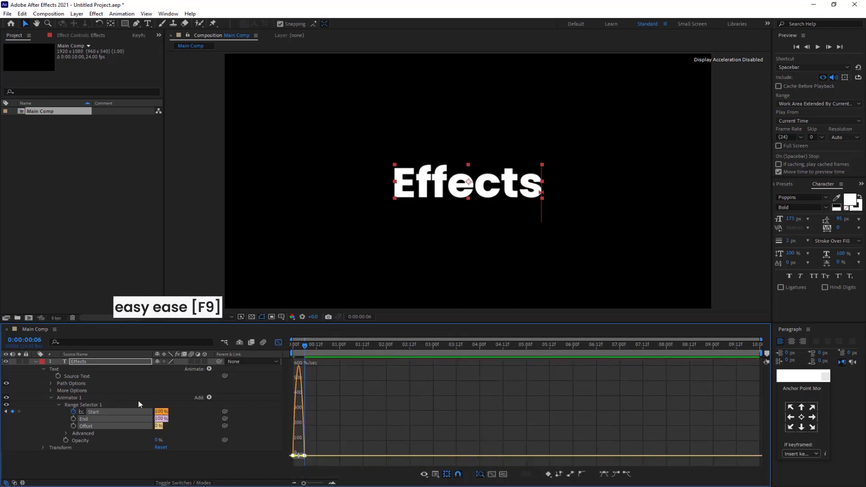
drag(303, 483, 321, 483)
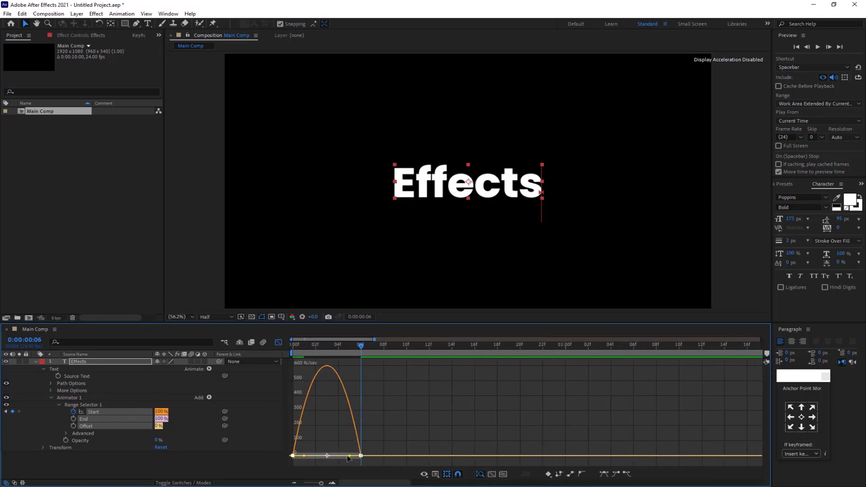
drag(349, 456, 315, 459)
click(279, 343)
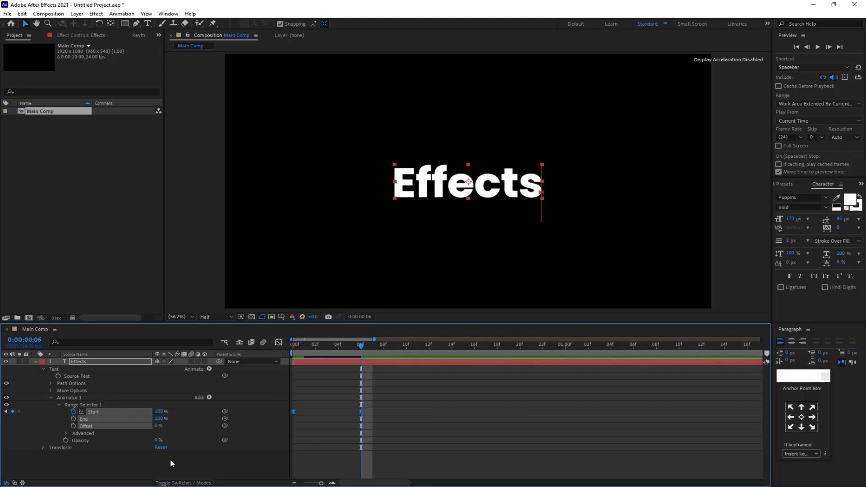
Preview the letter-by-letter reveal and step through it frame by frame
click(302, 353)
key(space)
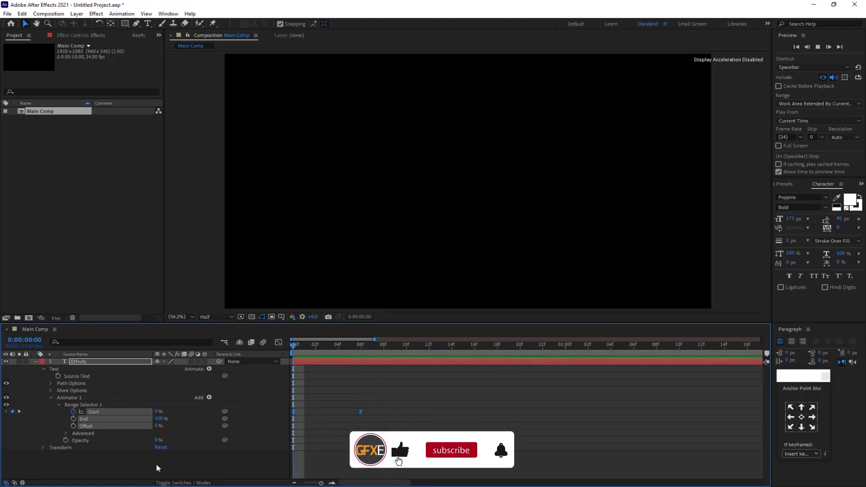
key(space)
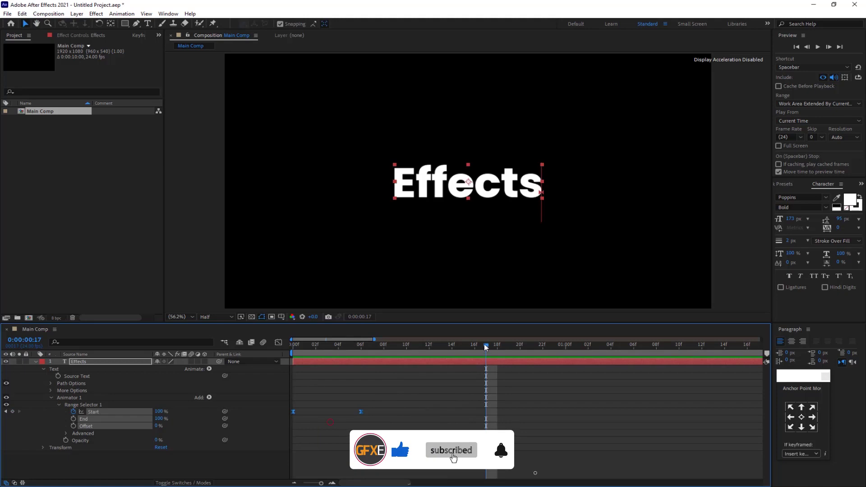
key(Home)
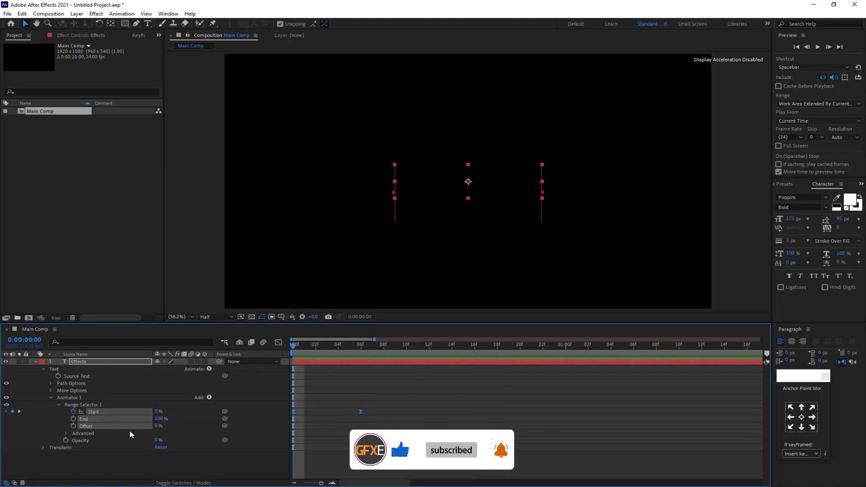
key(Page_Down)
key(Page_Down)
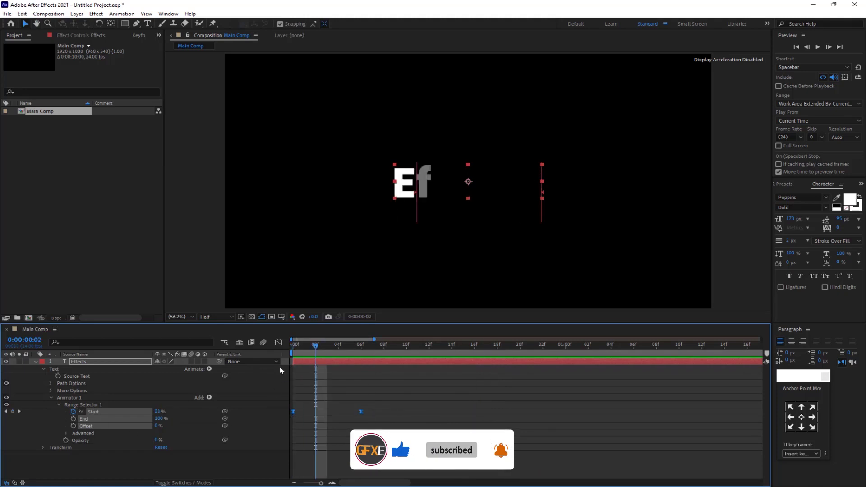
Turn on Randomize Order in Advanced and set Random Seed to 50
click(66, 434)
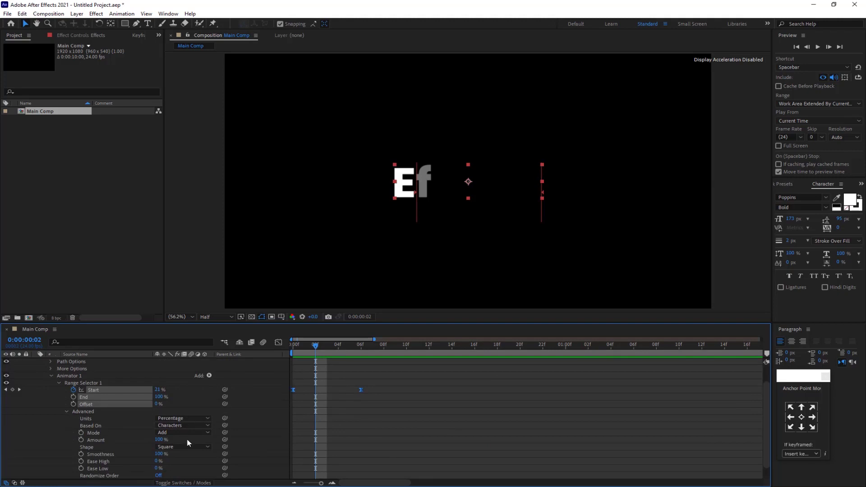
scroll(188, 443, down, 1)
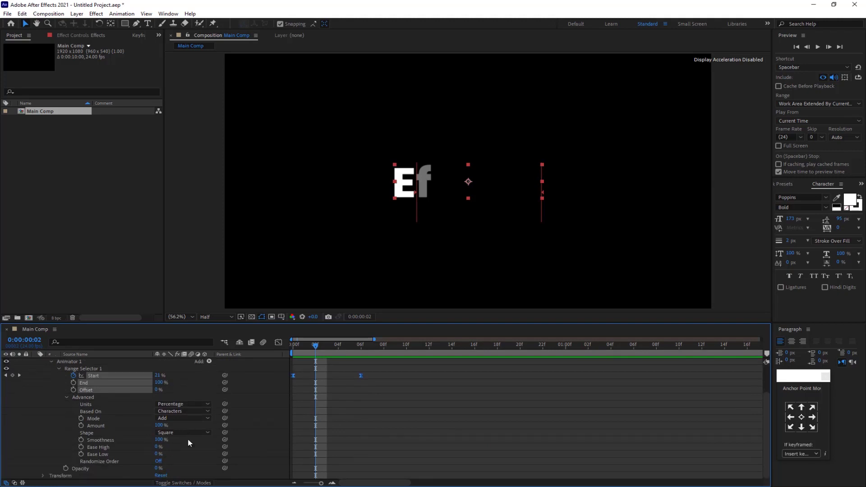
click(158, 461)
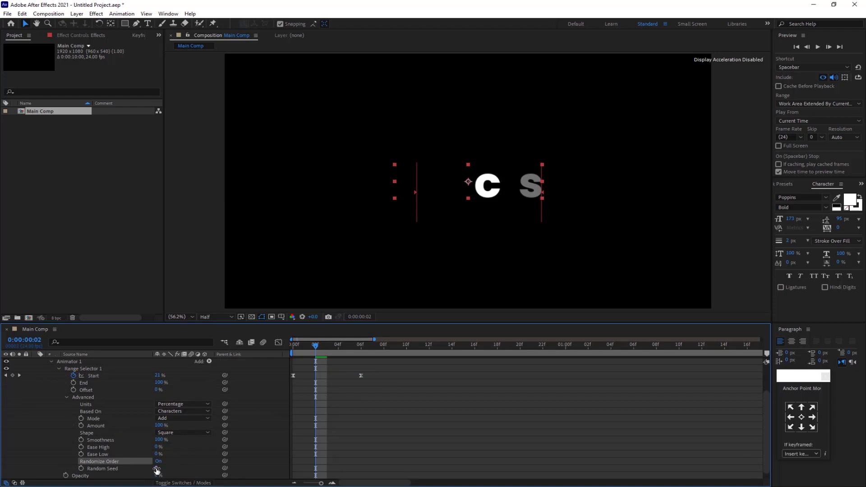
drag(156, 469, 179, 468)
Keyframe Random Seed from 50 at the first frame to 457 at frame 6
drag(318, 348, 217, 350)
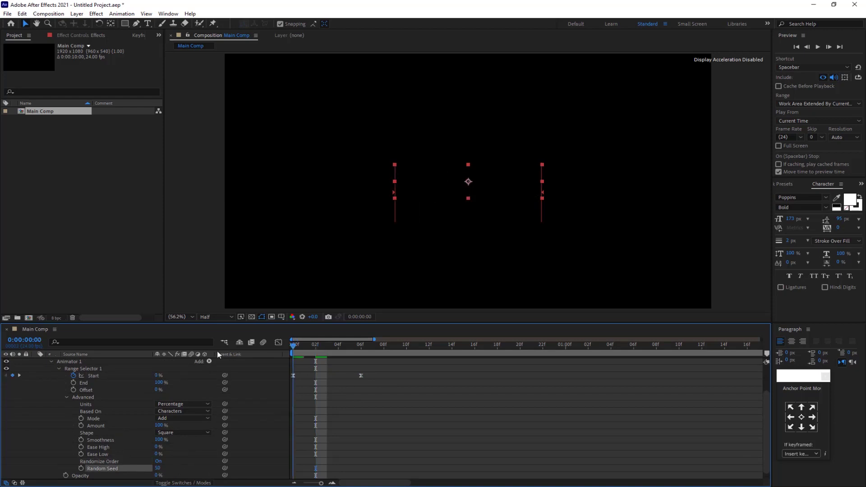
click(81, 468)
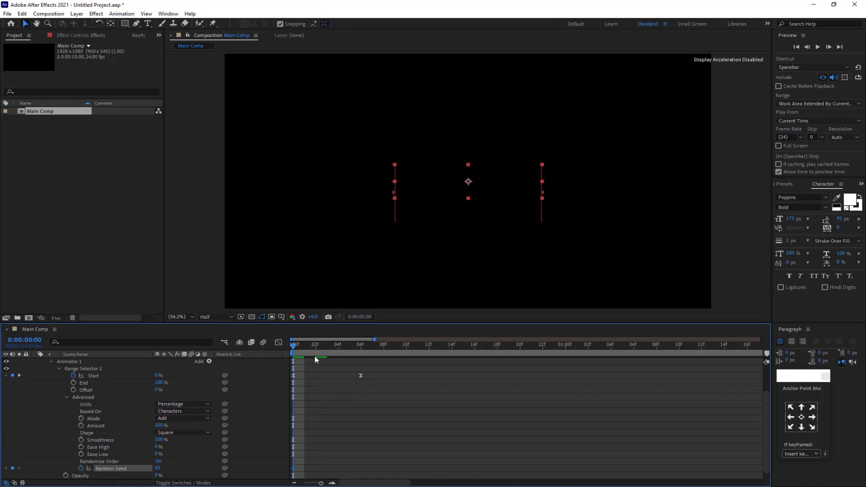
drag(293, 347, 359, 355)
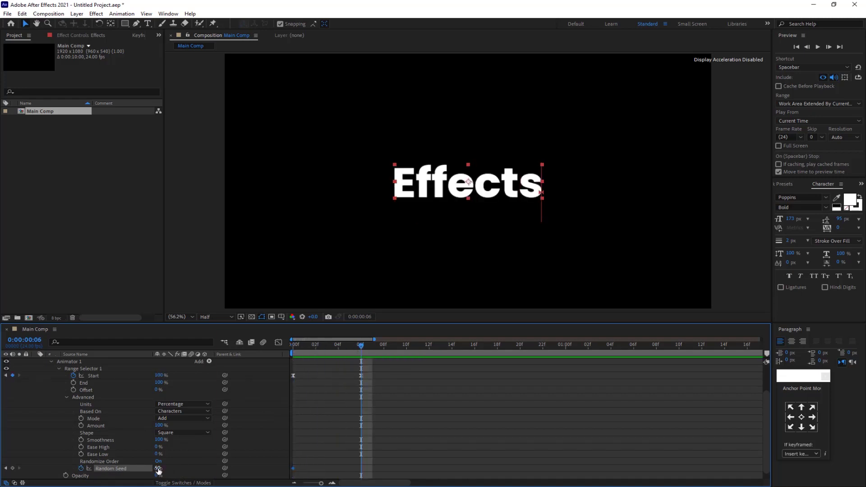
drag(157, 469, 218, 469)
Preview the randomized text reveal from the first frame
drag(360, 347, 237, 345)
key(space)
key(space)
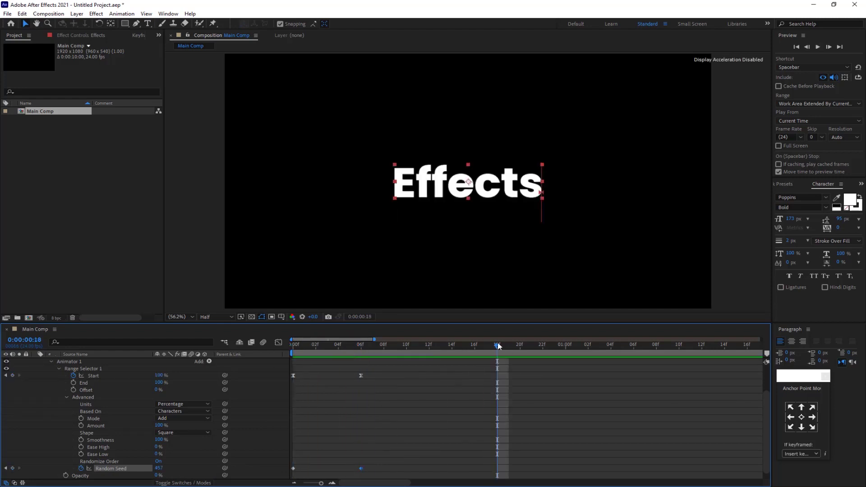
key(Home)
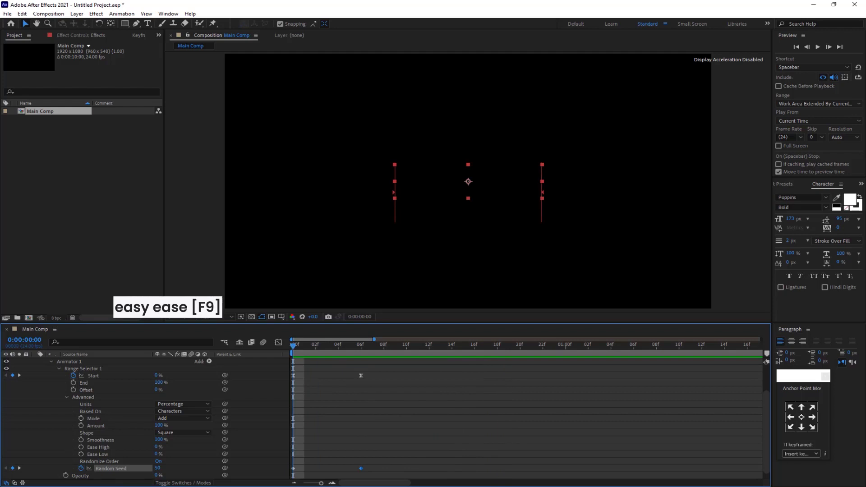
Easy-ease both Random Seed keyframes and give Random Seed a loopOut() expression
drag(385, 462, 289, 474)
key(F9)
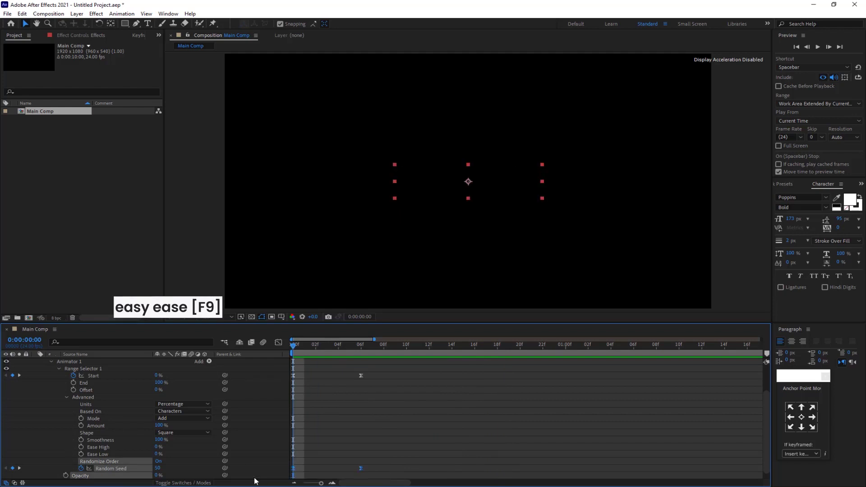
alt+click(81, 468)
key(BackSpace)
text(l)
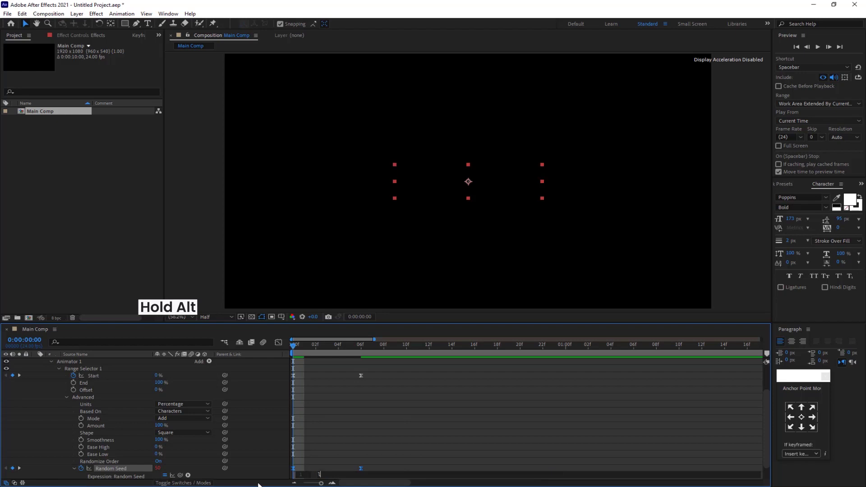
text(oopOut()
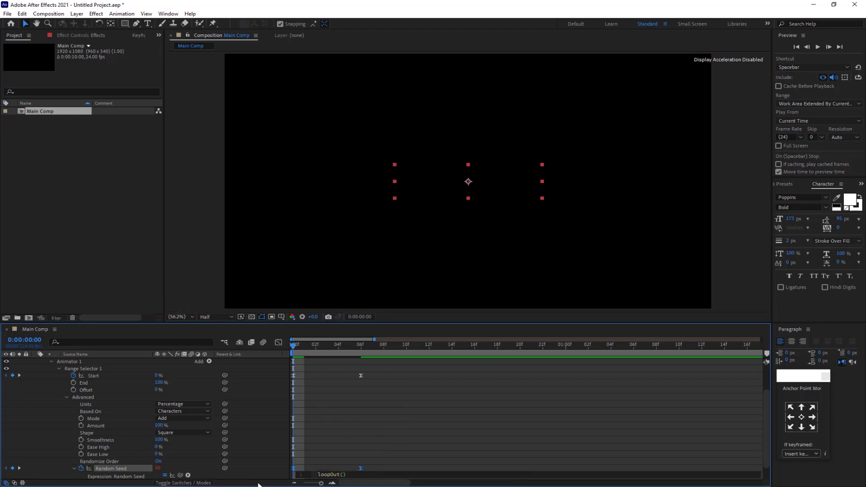
click(261, 477)
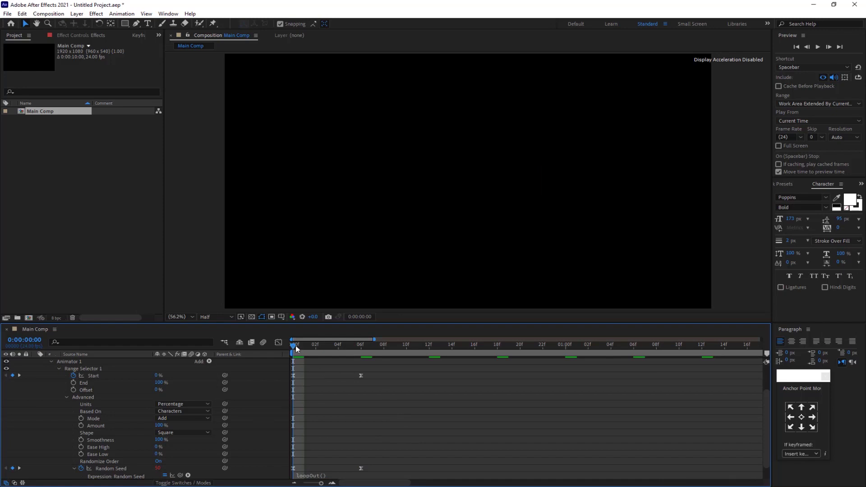
Add a loopOut() expression to the range selector's Start property
alt+click(73, 376)
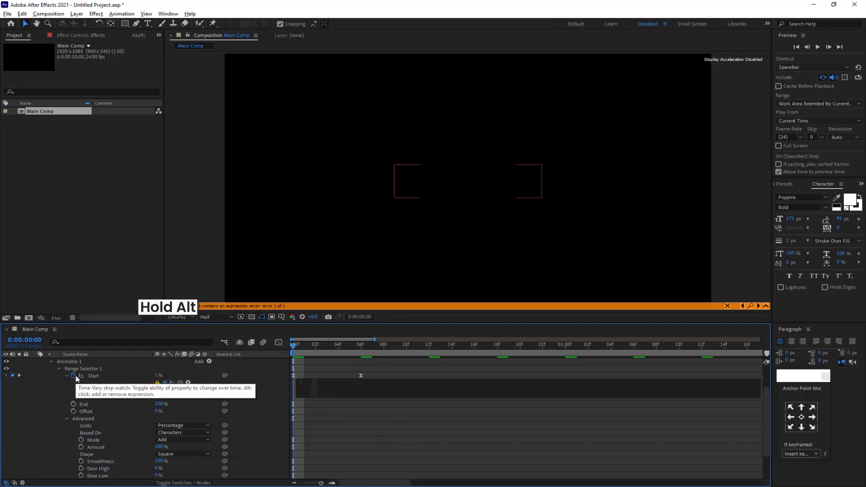
alt+click(74, 376)
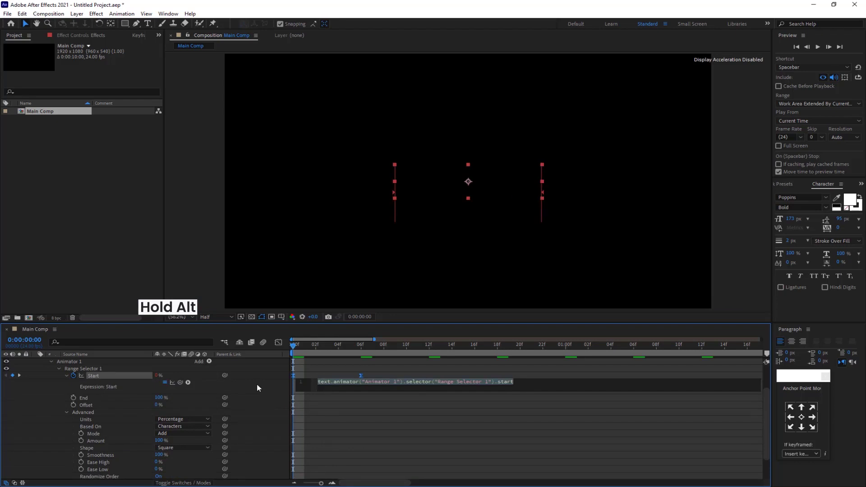
text(loopOut)
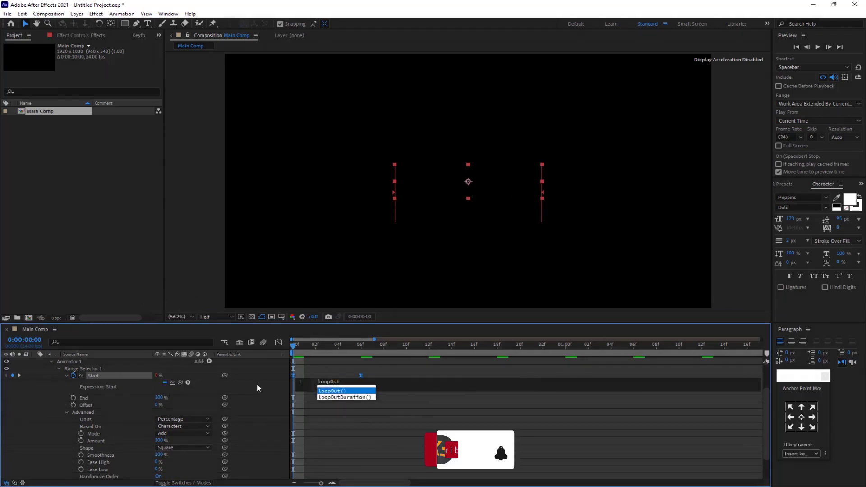
key(Return)
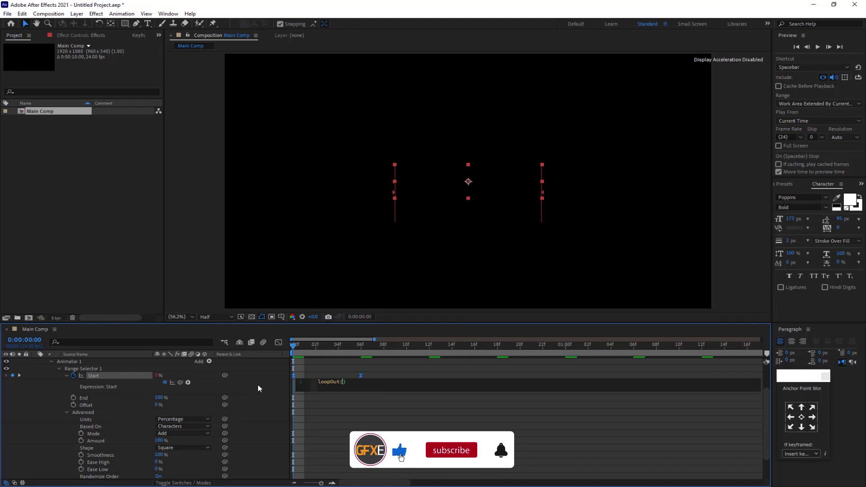
click(257, 387)
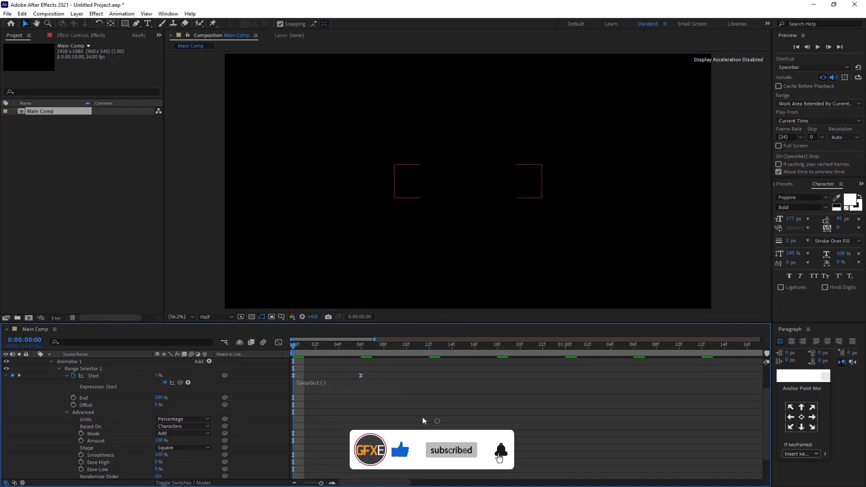
Preview the continuously looping flicker animation
key(space)
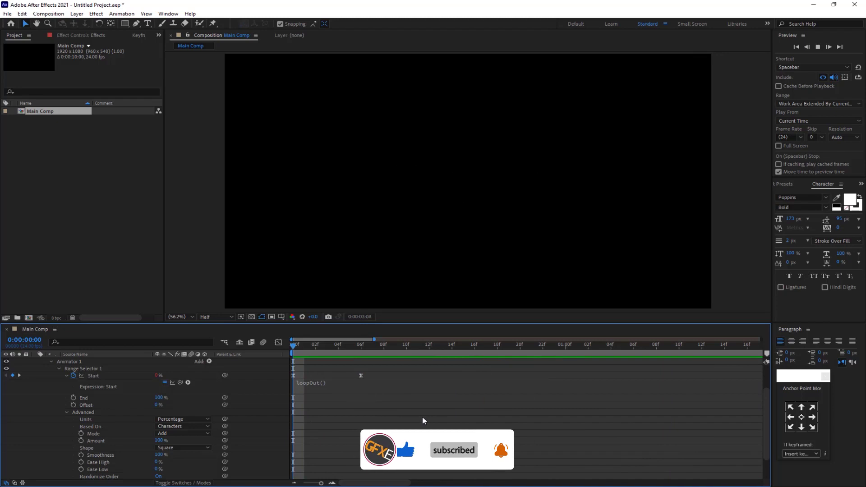
key(space)
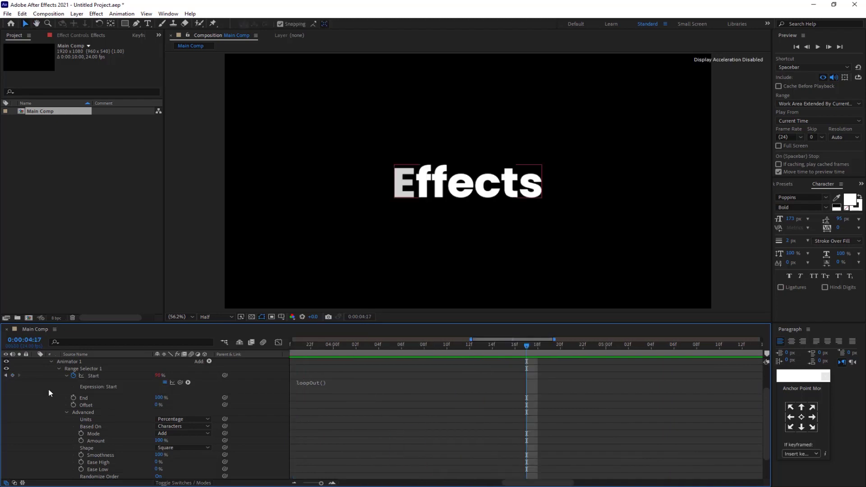
scroll(51, 386, up, 3)
Duplicate the Effects layer as Effects 2 and remove the duplicate's fill
click(36, 361)
click(61, 364)
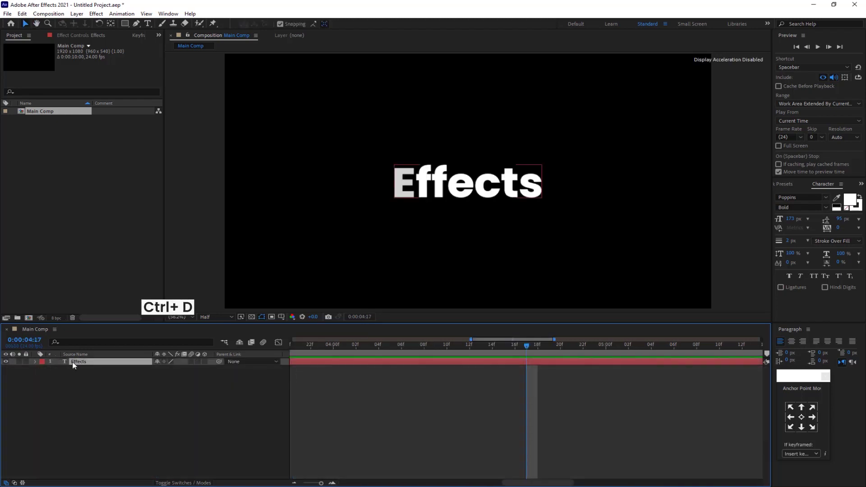
key(ctrl+d)
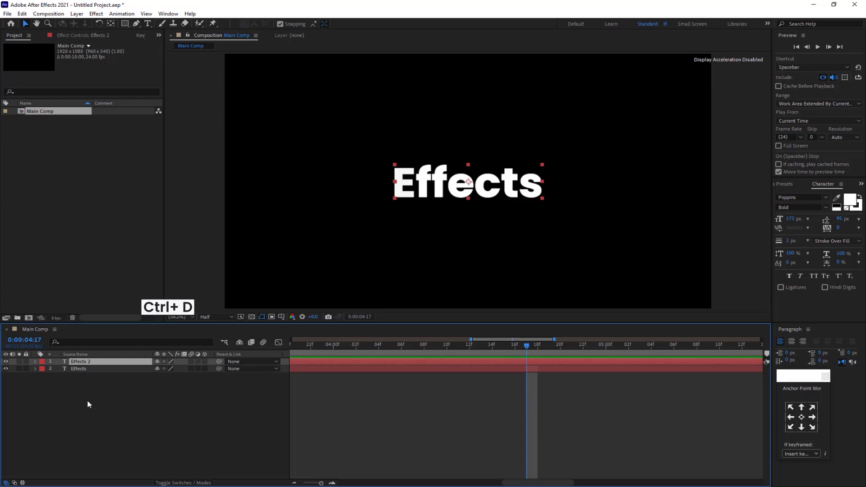
click(847, 208)
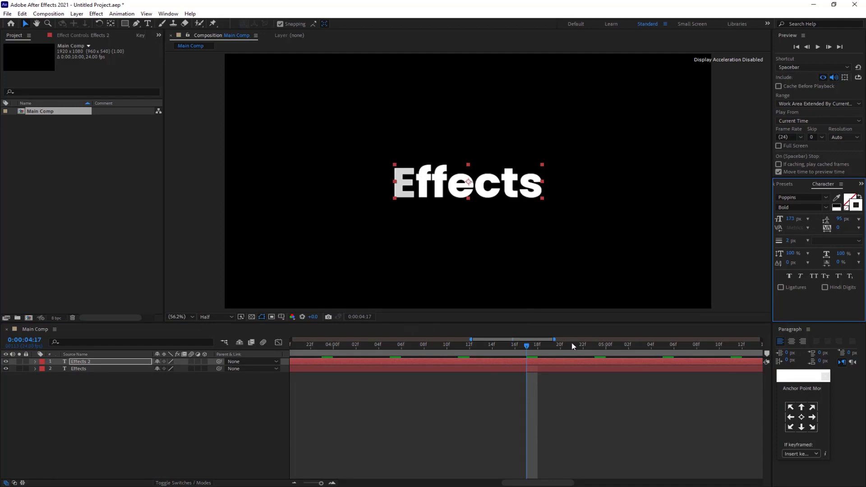
Shift the Effects 2 layer slightly in time and zoom out to the full timeline
click(526, 348)
key(space)
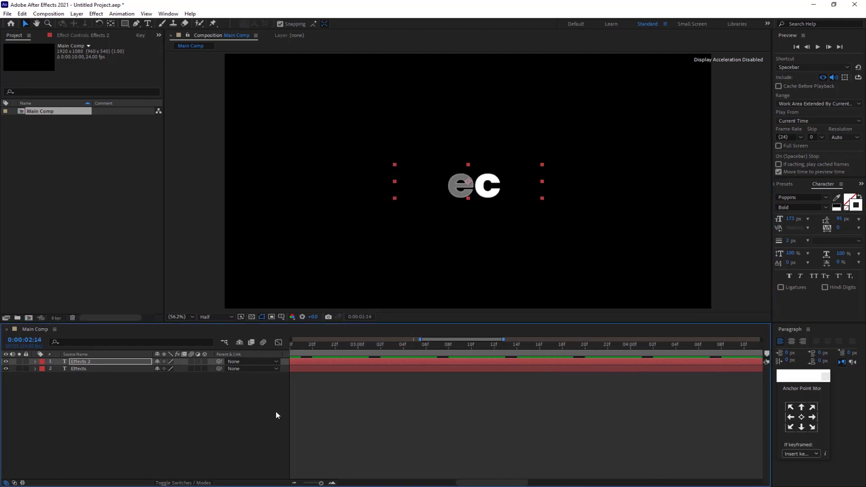
key(space)
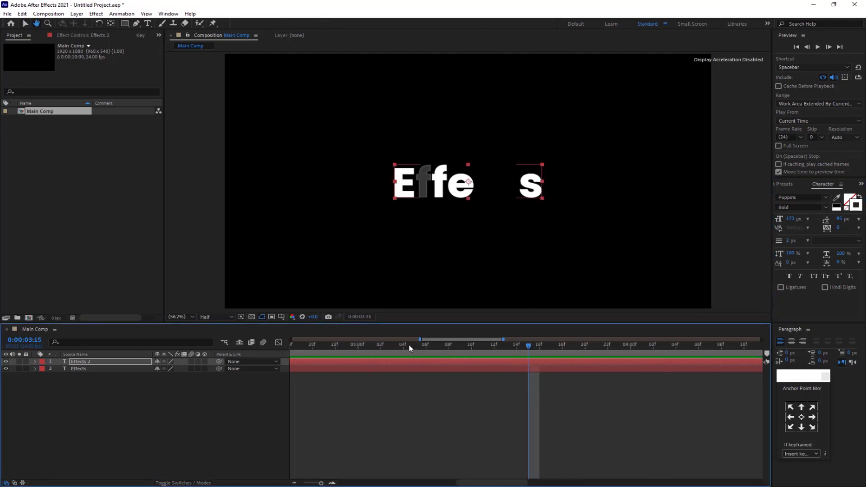
click(384, 364)
mouse_move(387, 364)
mouse_down()
mouse_move(353, 363)
mouse_move(372, 363)
mouse_up()
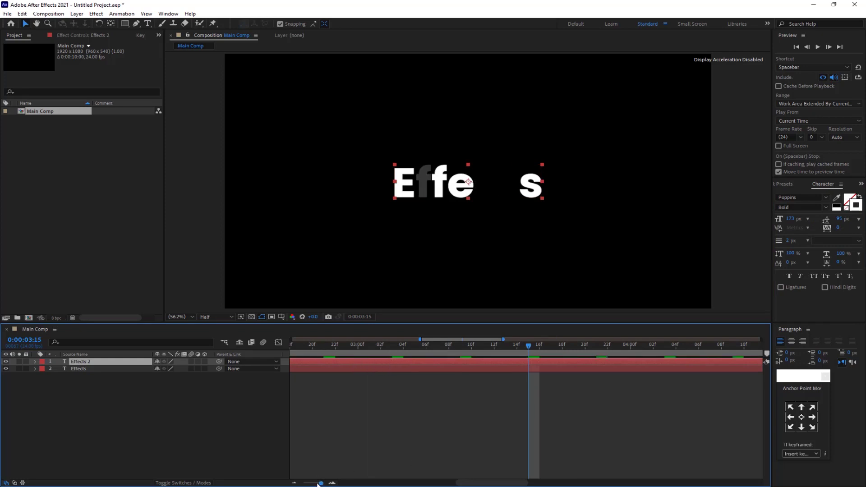
drag(318, 483, 285, 484)
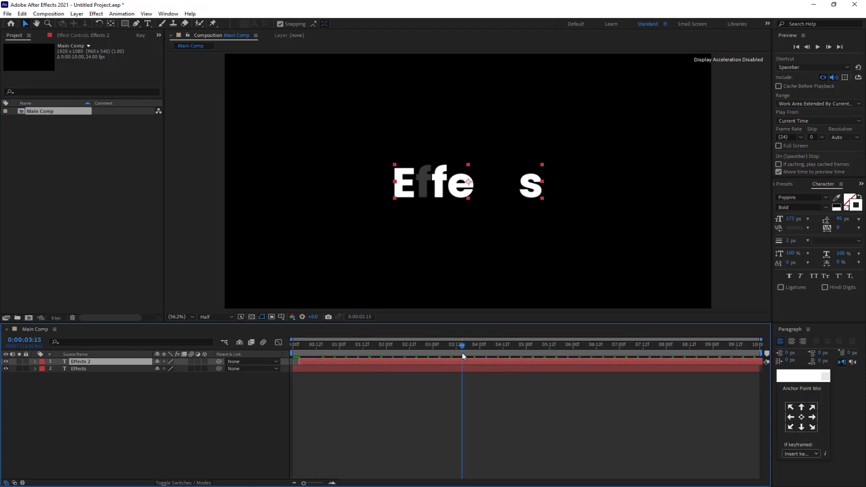
Play the preview from 0:00:00:00 and stop it at 0:00:04:16
drag(462, 352, 248, 344)
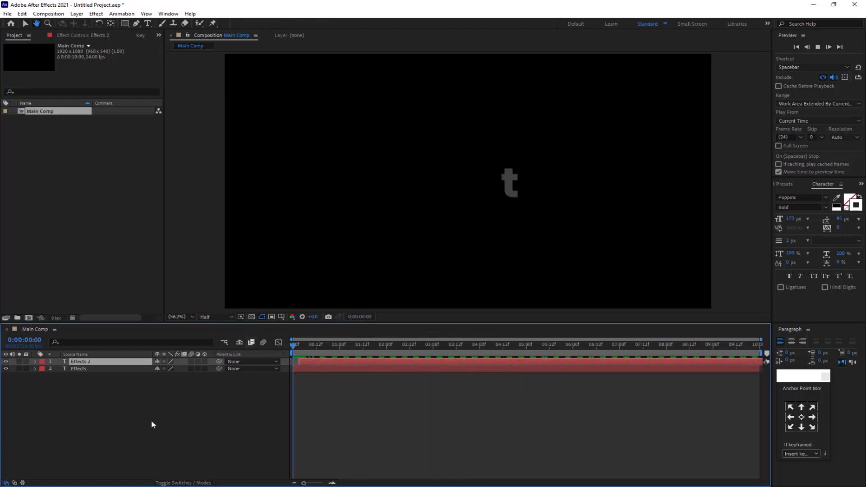
key(space)
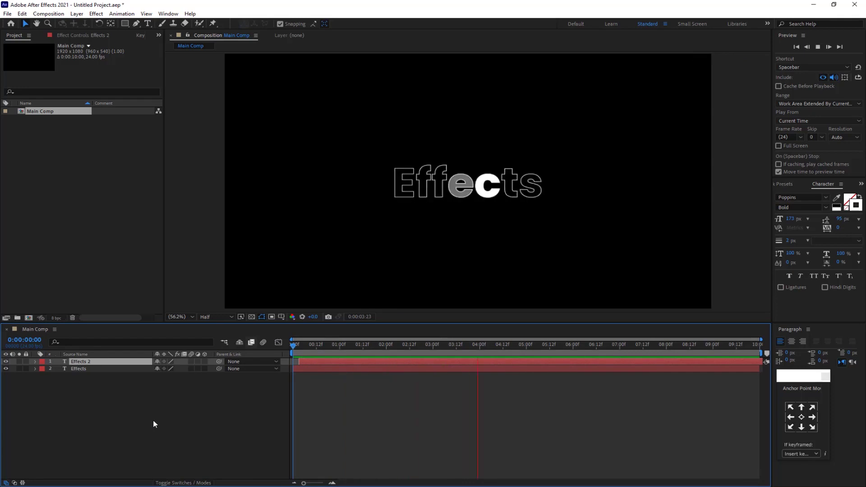
key(space)
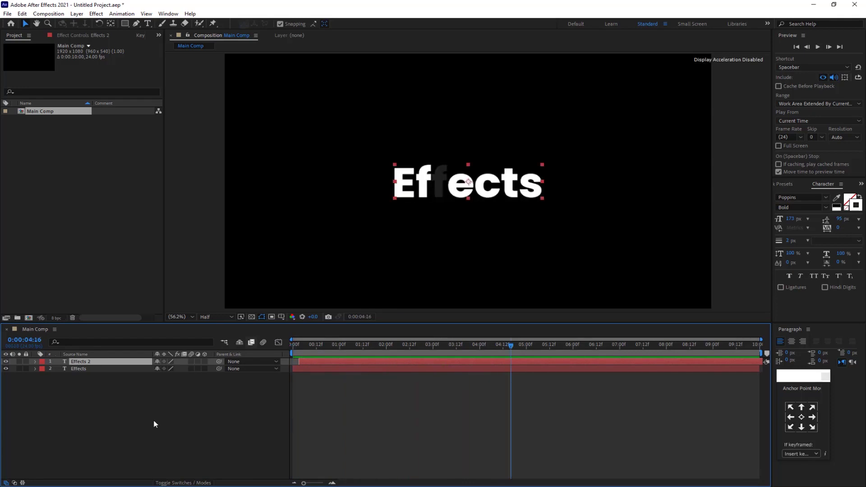
Precompose both Effects layers into 'Flickering Text' and preview the result
shift+click(102, 369)
right_click(101, 370)
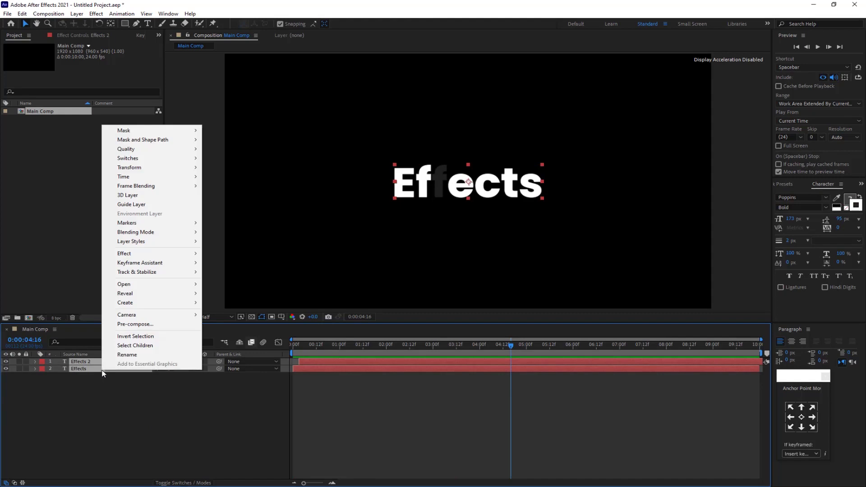
click(134, 324)
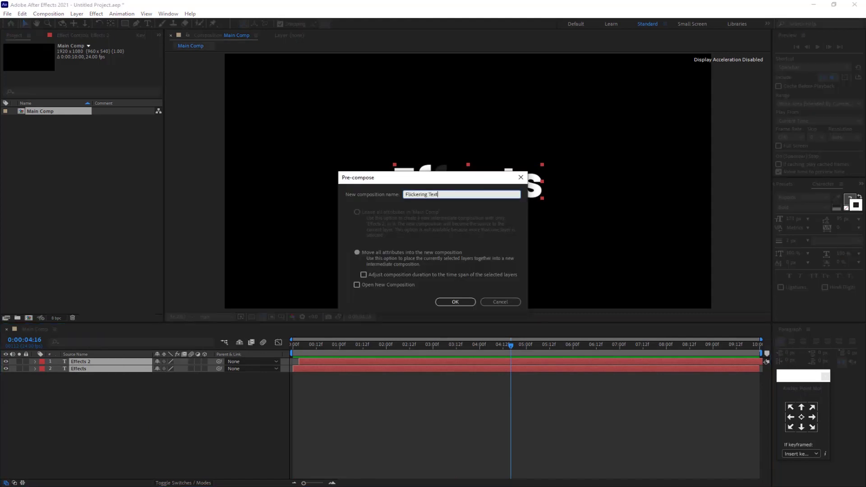
text(Flickering Text)
click(455, 302)
key(space)
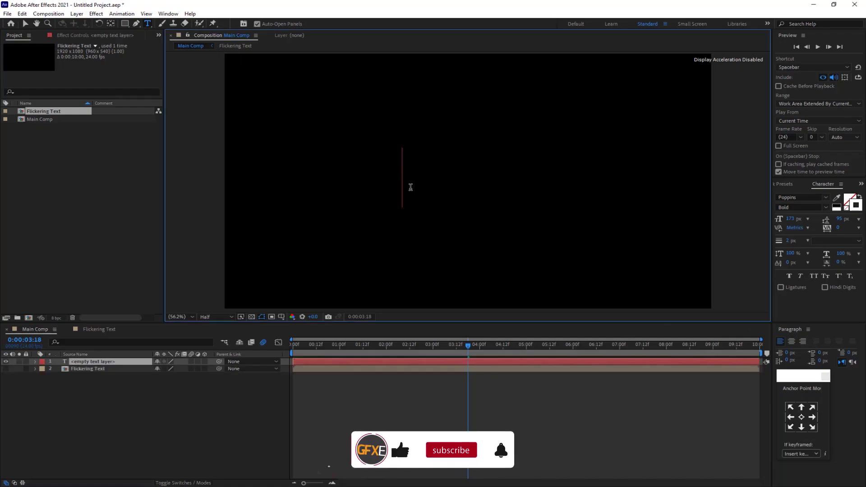
Type EFFECTS as a new text layer, centre it in the comp, and make it solid white with no stroke
text(E)
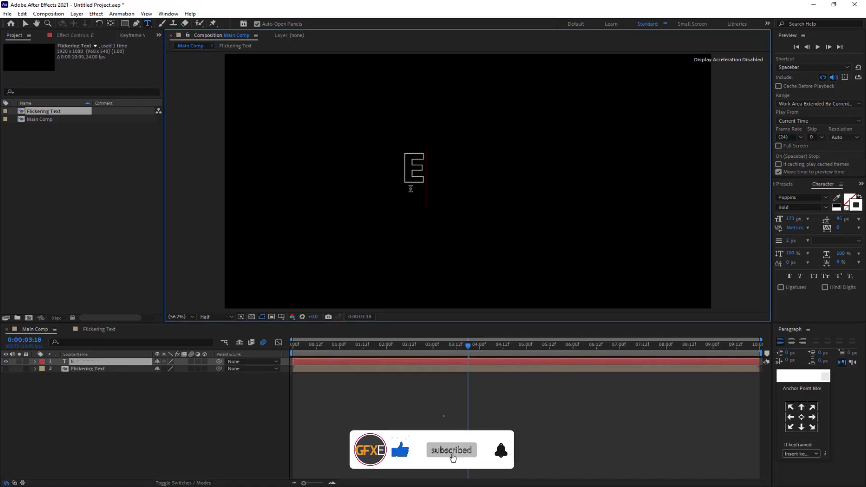
text(FFE)
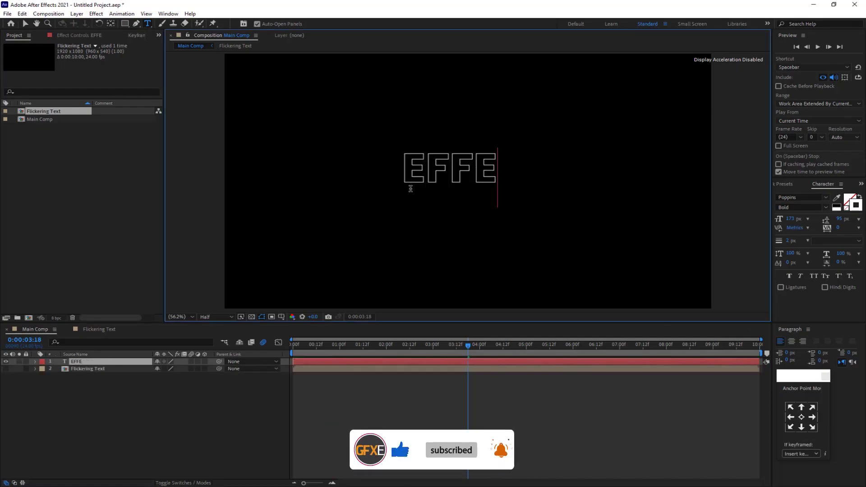
text(CTS)
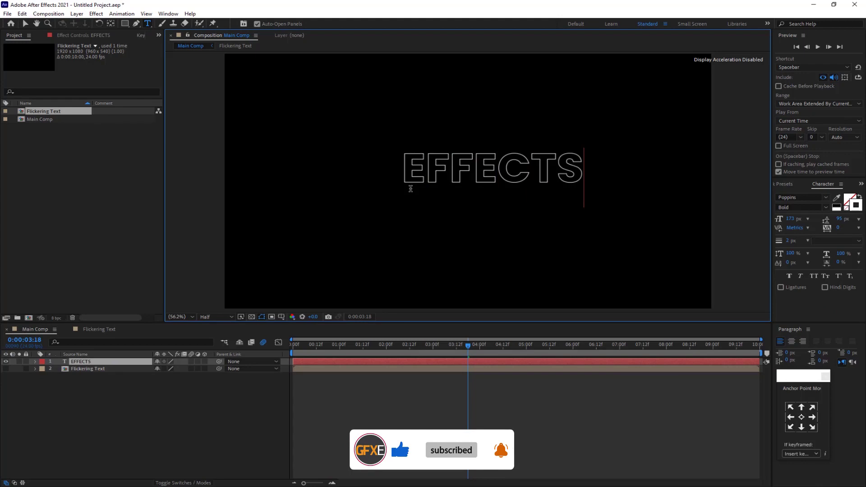
key(Escape)
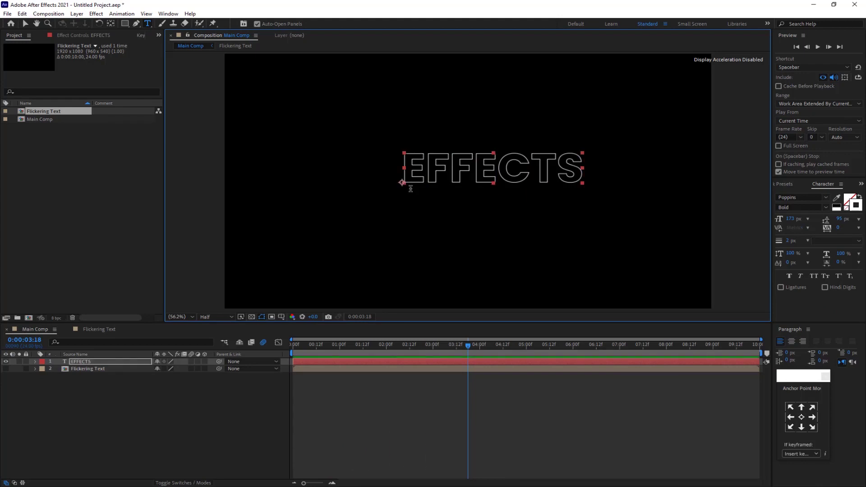
key(ctrl+Home)
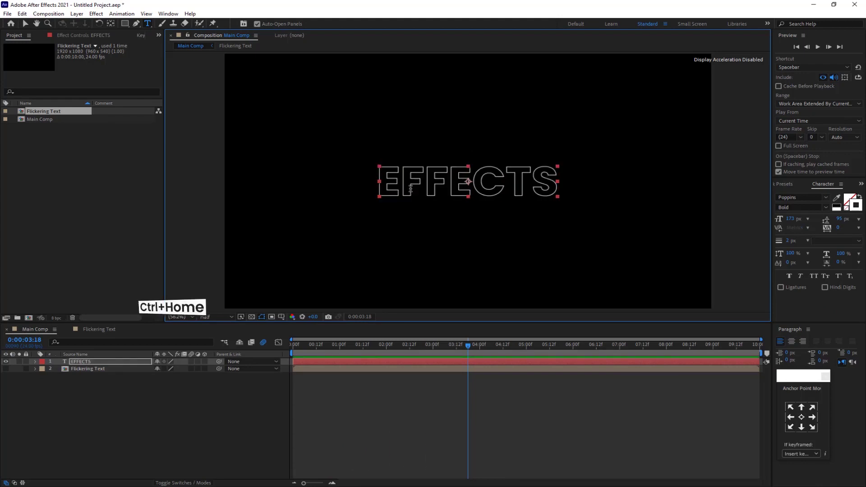
click(851, 206)
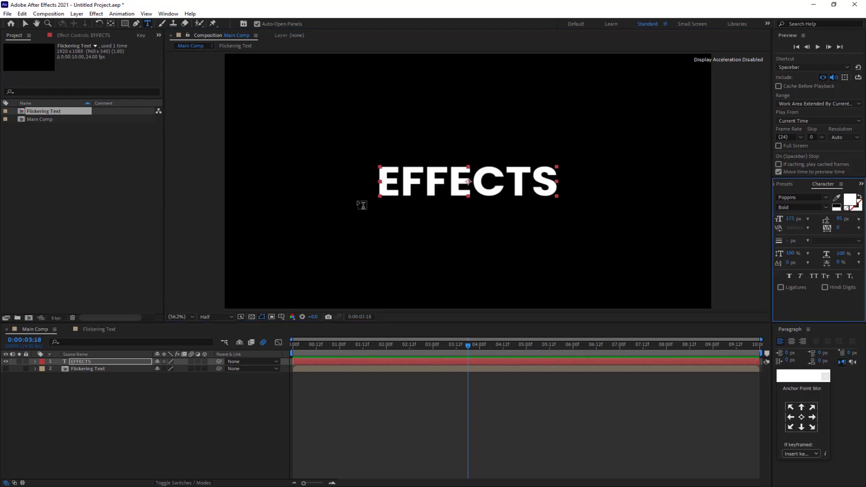
Duplicate the EFFECTS layer and set a Position keyframe on EFFECTS 2 at frame 0
click(97, 360)
key(ctrl+d)
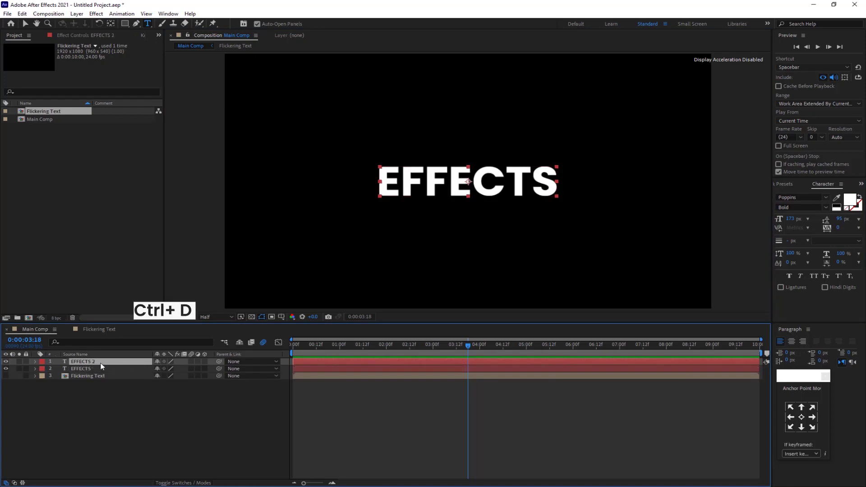
key(Home)
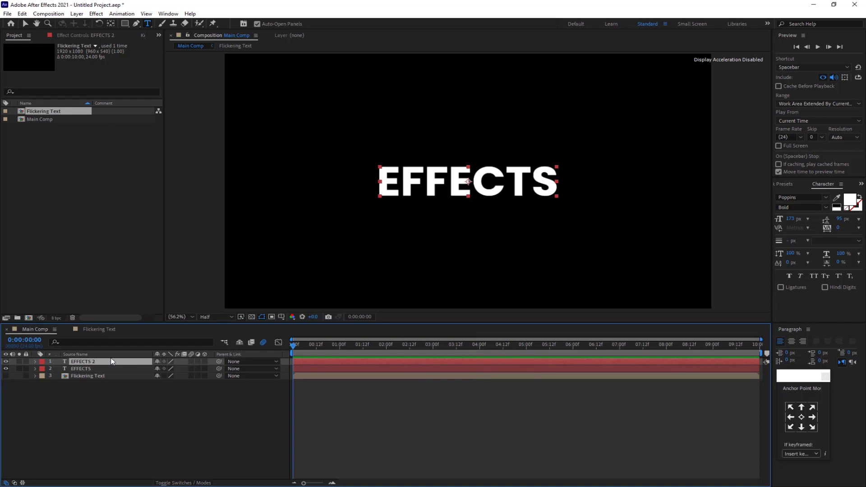
key(p)
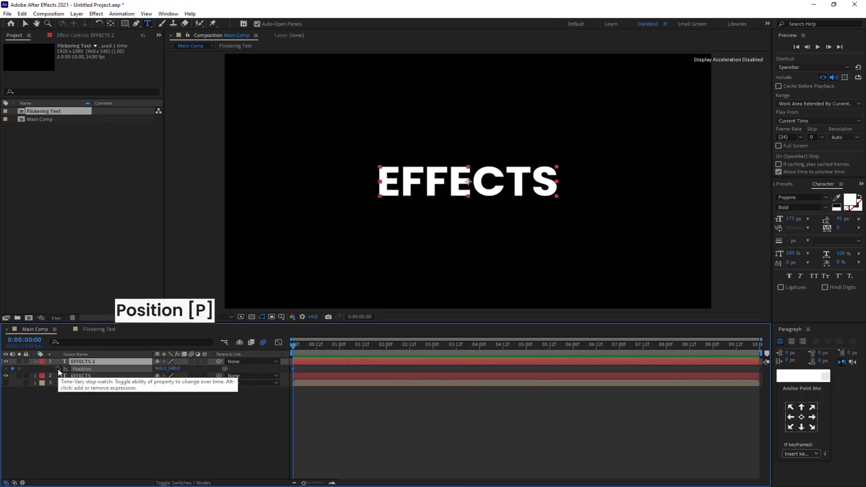
click(58, 369)
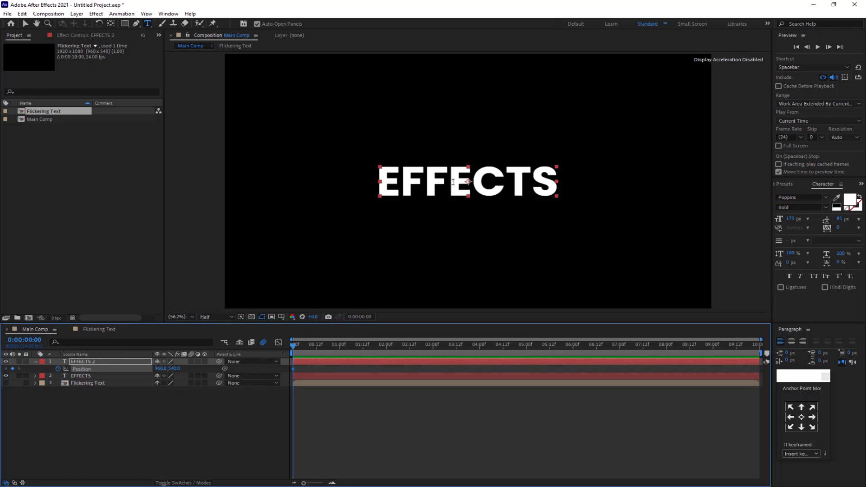
Move EFFECTS 2 off the left edge (-374.4,540), then off the right edge (2291.6,540) at frame 4
key(v)
drag(454, 182, 120, 183)
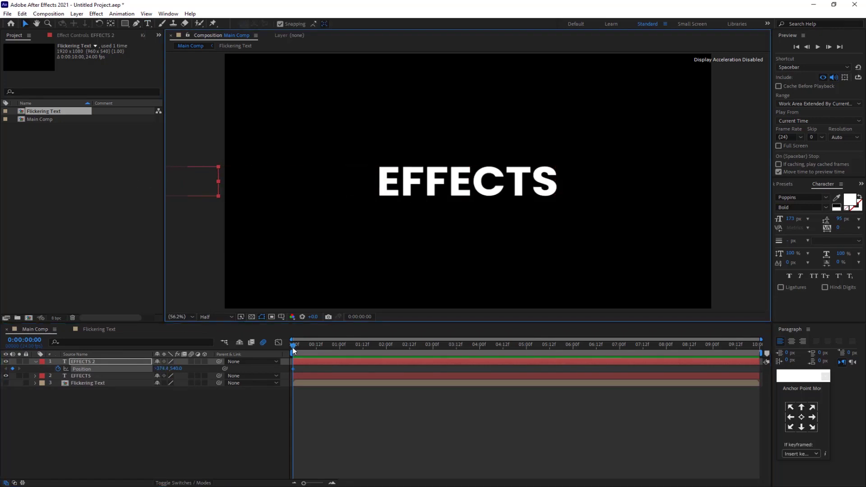
mouse_move(293, 350)
mouse_down()
mouse_move(306, 351)
mouse_move(303, 345)
mouse_up()
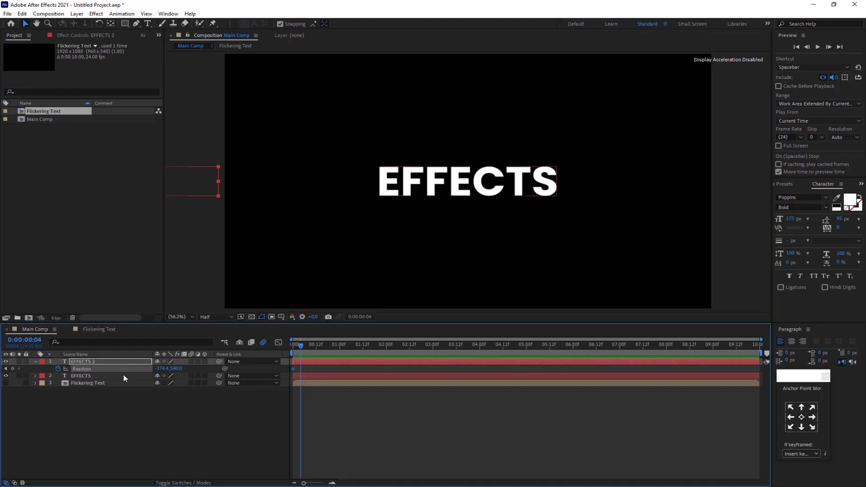
drag(161, 370, 264, 380)
drag(156, 370, 241, 371)
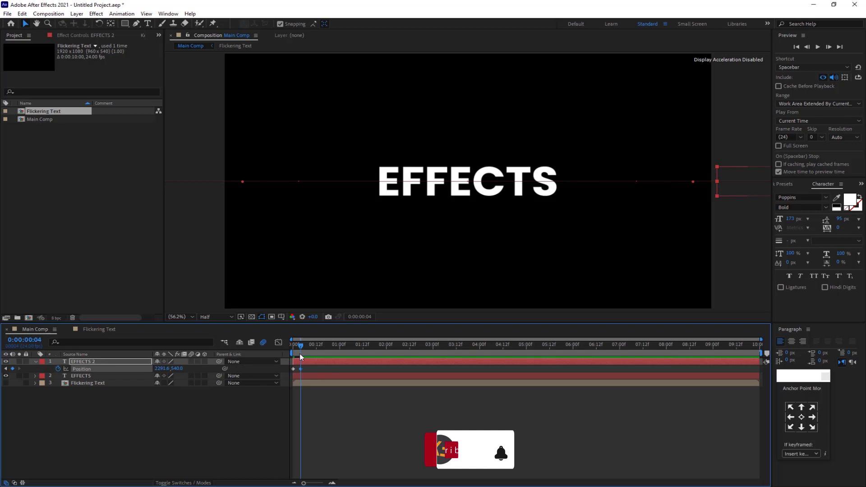
Apply easy ease to both EFFECTS 2 Position keyframes
click(283, 353)
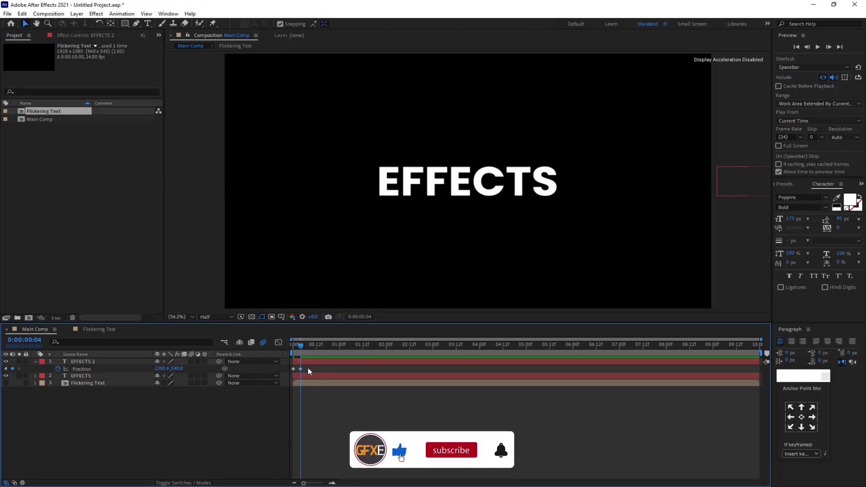
drag(309, 367, 290, 372)
key(F9)
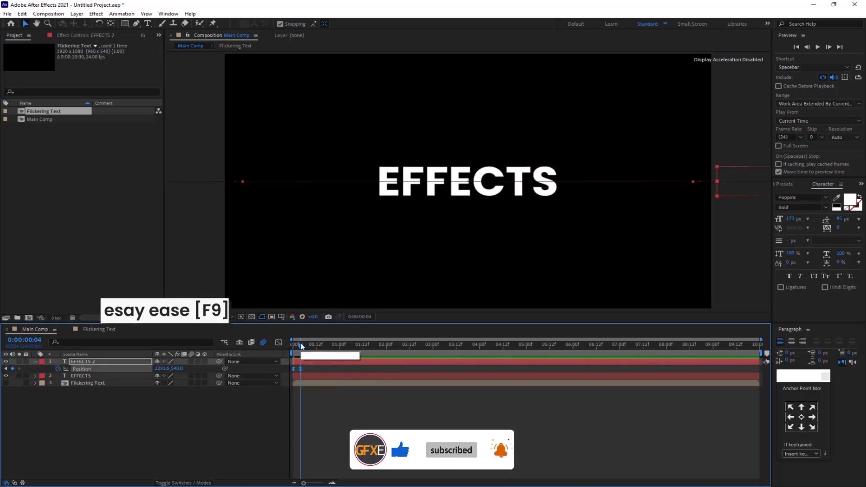
Preview the sweep from the start, then return the time indicator near the beginning
click(294, 345)
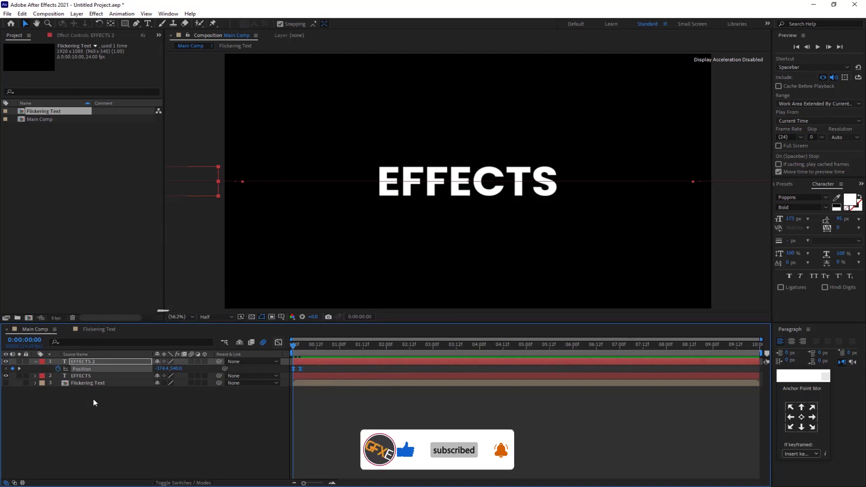
key(space)
key(space)
drag(327, 347, 296, 347)
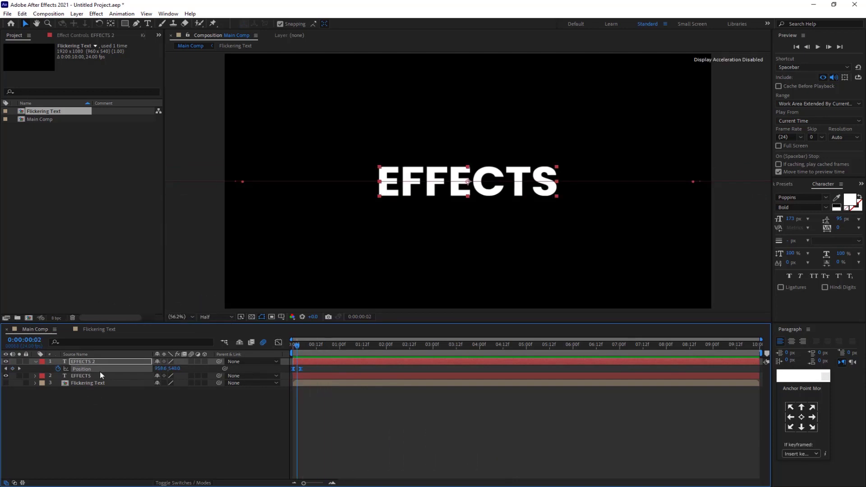
Add a loopOut() expression to EFFECTS 2's Position so the sweep repeats
alt+click(58, 368)
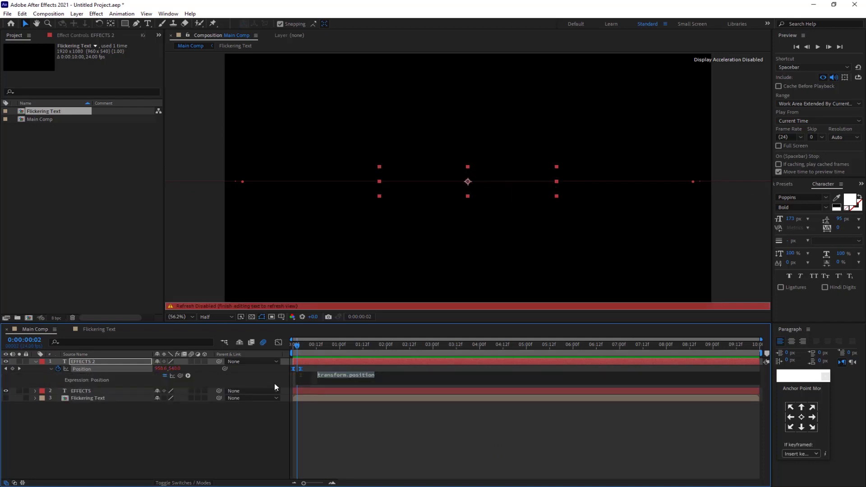
text(loo)
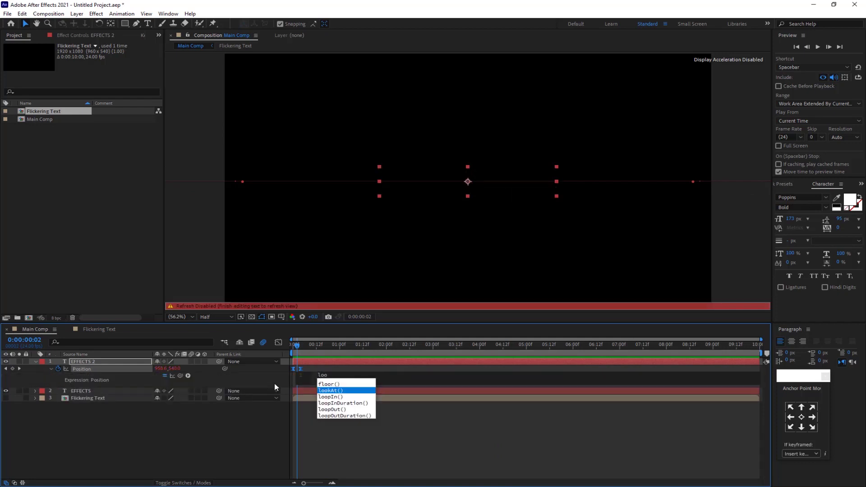
text(pOut)
key(Return)
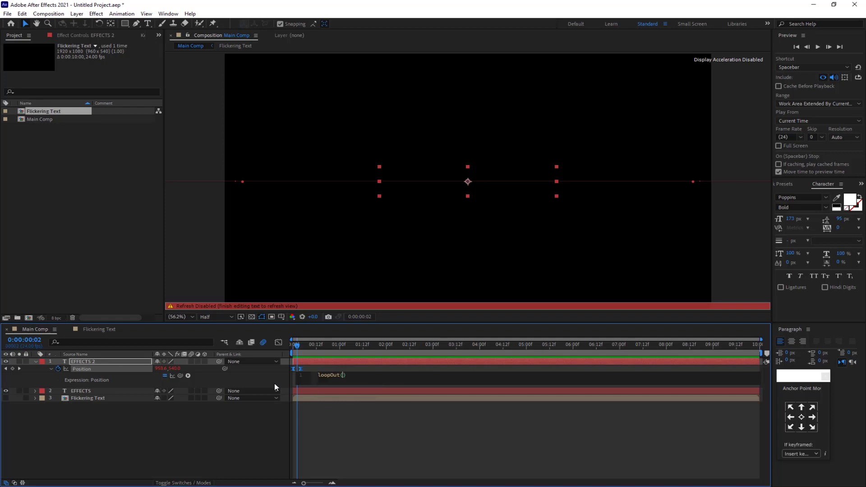
click(276, 387)
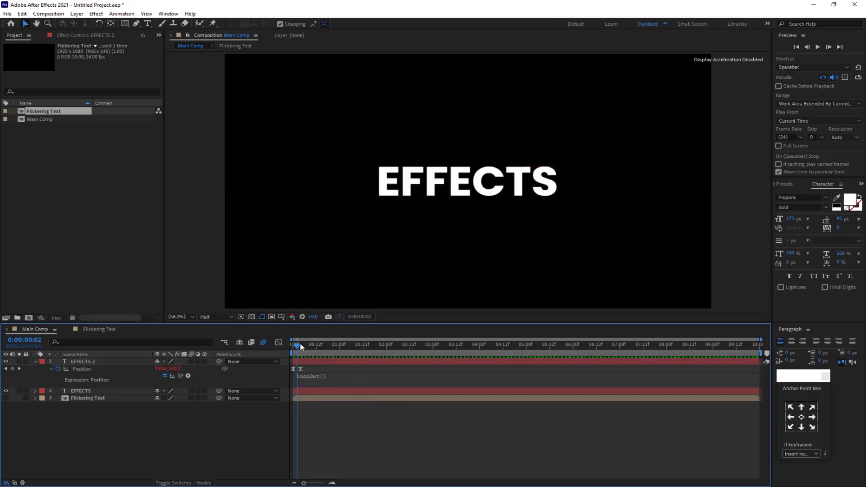
Move the second Position keyframe to 0:00:00:07 to speed up the sweep
drag(298, 347, 293, 346)
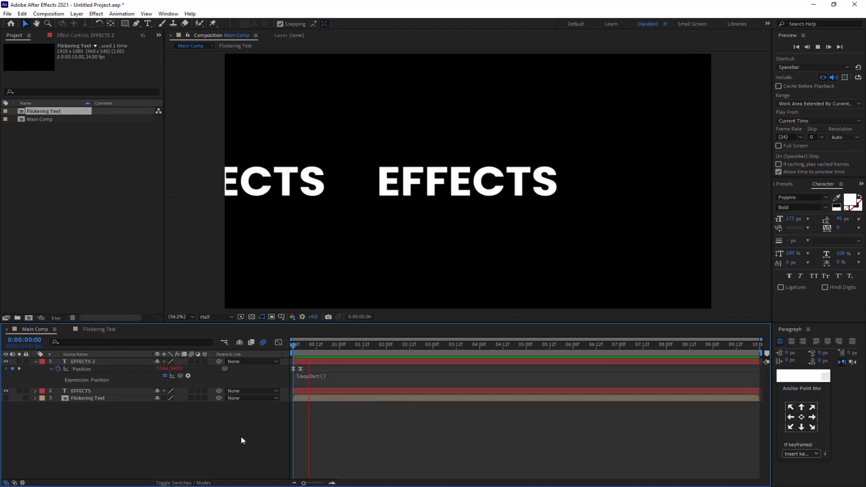
key(space)
drag(301, 369, 301, 344)
Turn on motion blur for EFFECTS 2, preview the blurred looping sweep, and collapse its properties
click(191, 362)
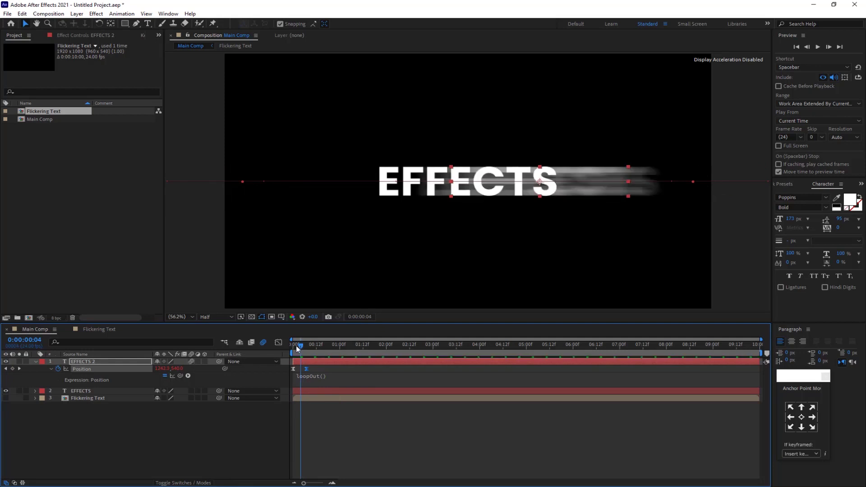
key(Home)
key(space)
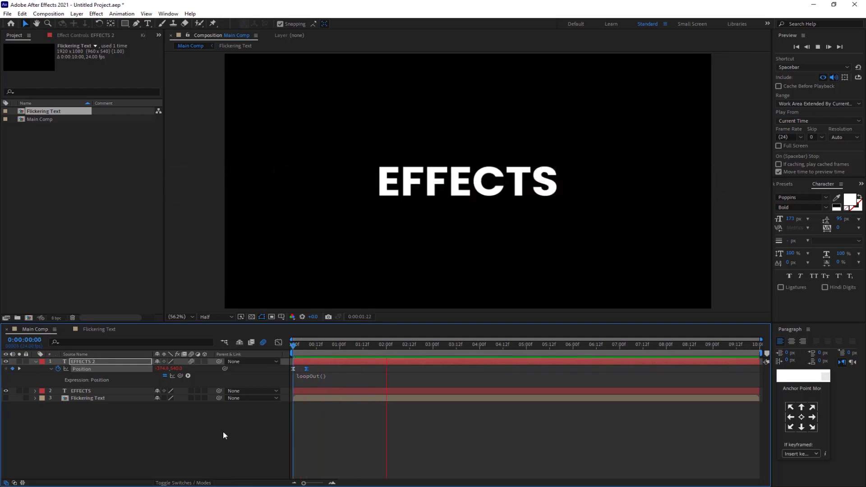
key(space)
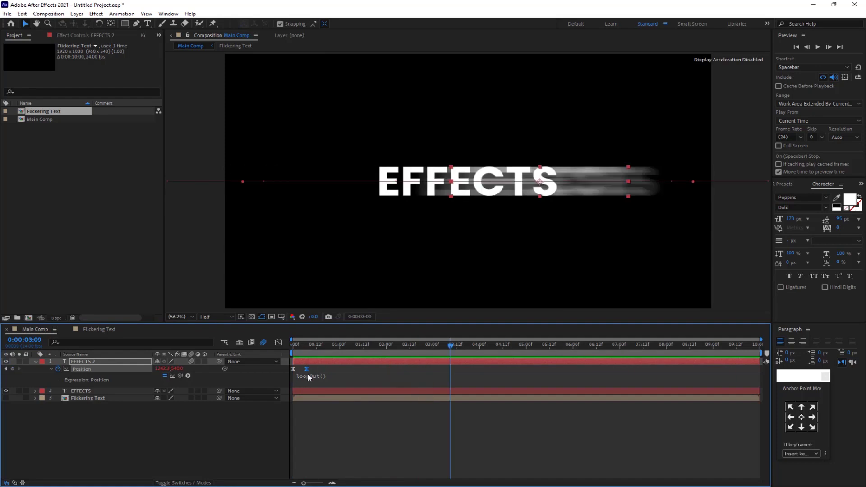
click(307, 371)
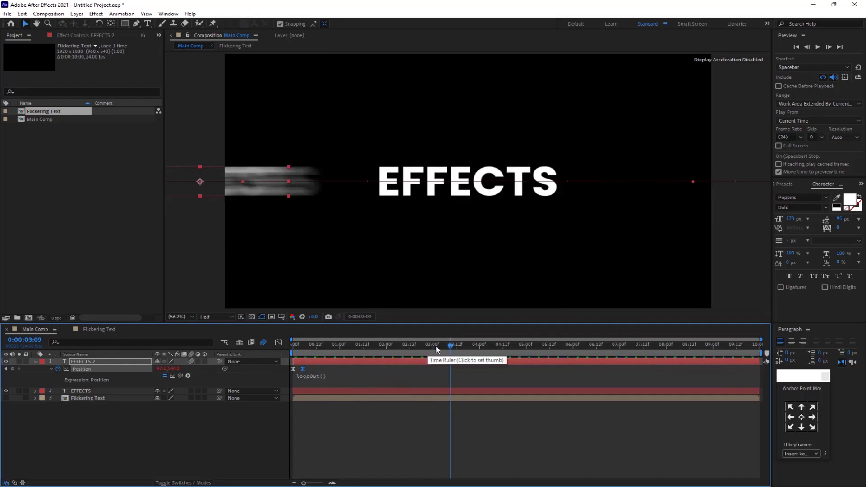
drag(447, 345, 292, 349)
key(space)
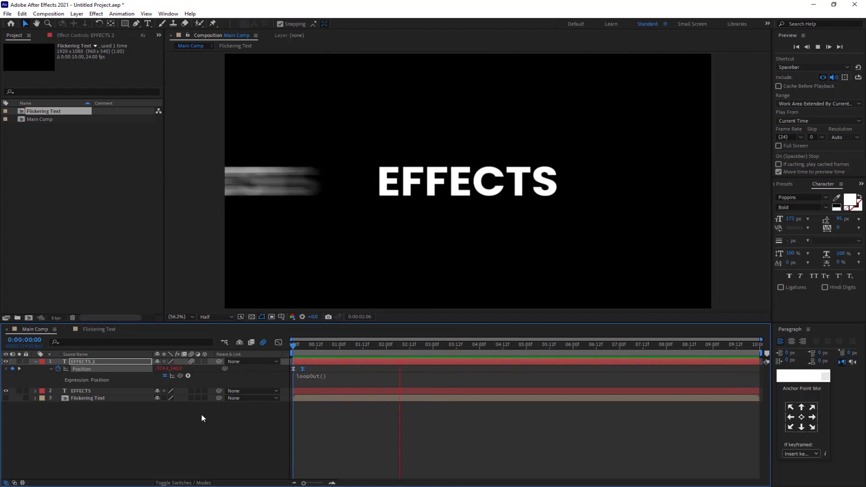
key(space)
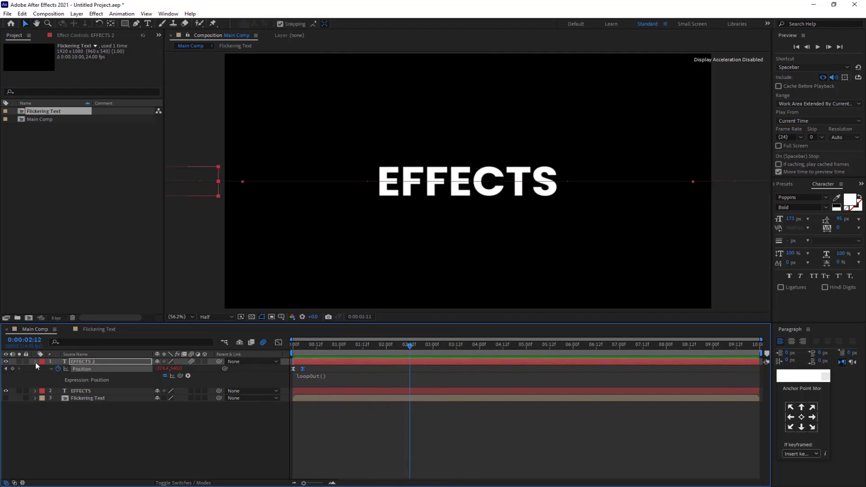
click(36, 362)
Precompose EFFECTS and EFFECTS 2 as 'Flicker 2 Text' and preview it from the first frame
click(91, 369)
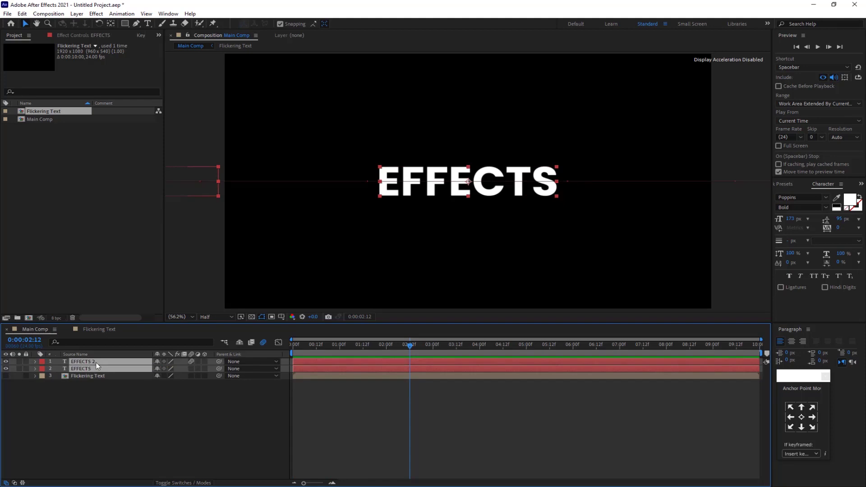
right_click(96, 362)
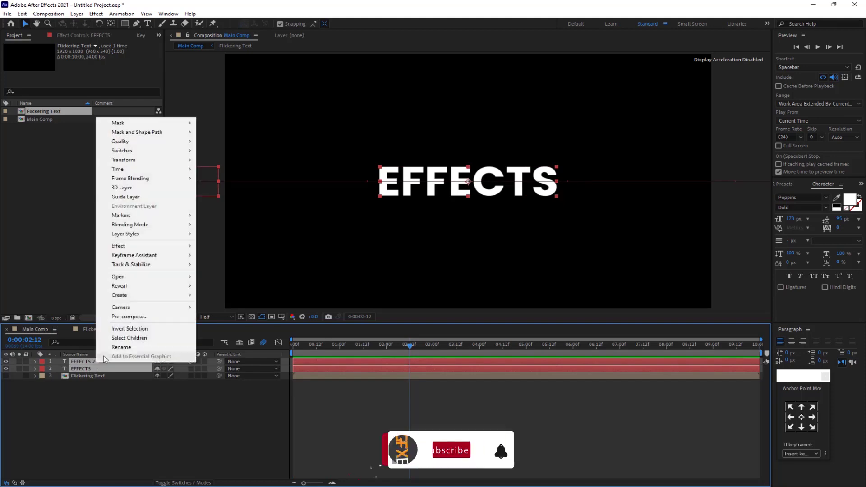
click(130, 317)
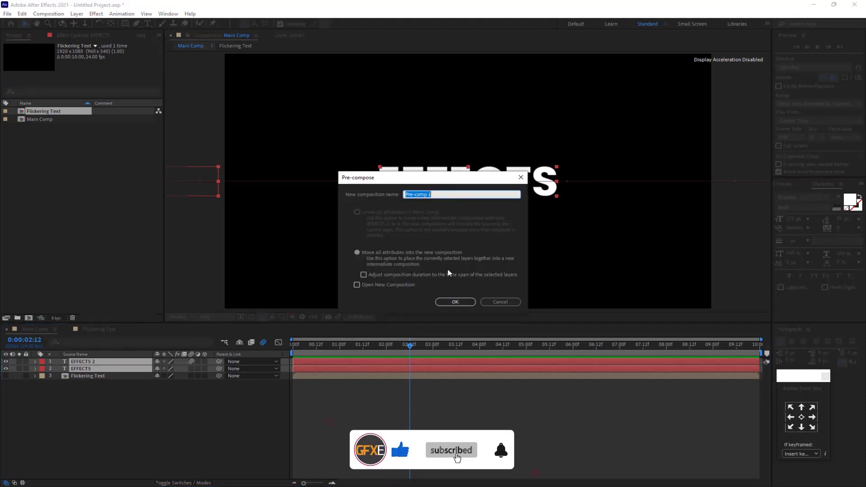
text(Flicker)
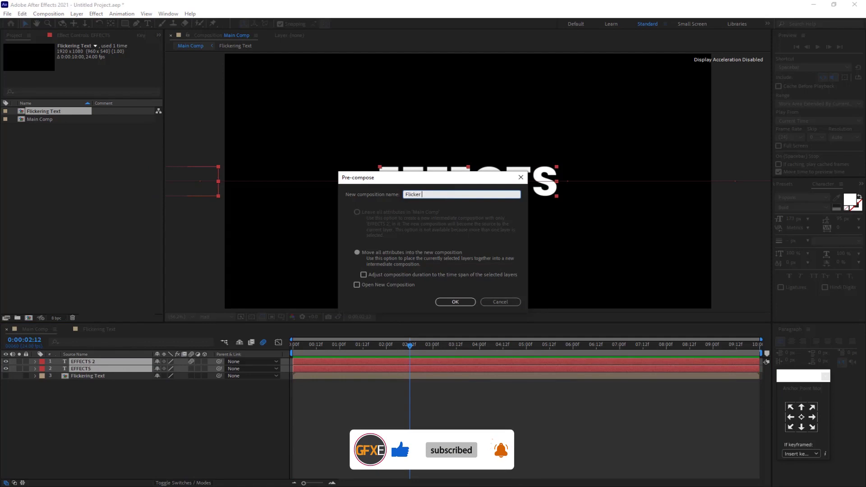
text( 2 TExt)
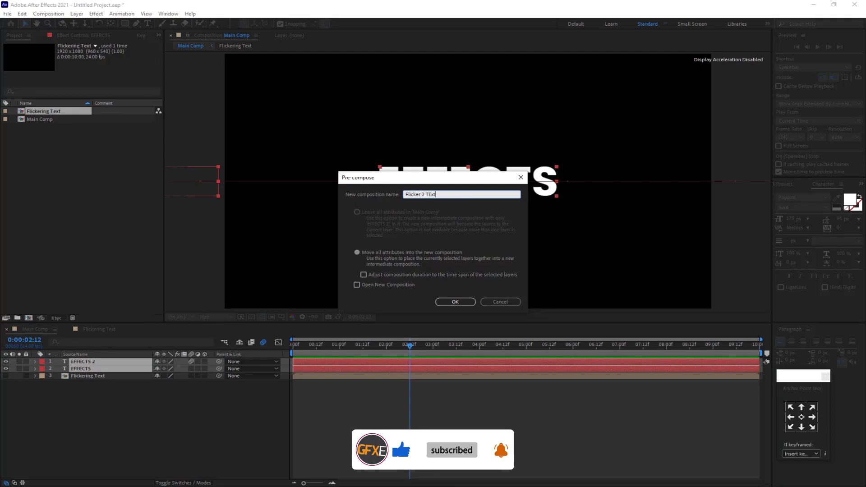
key(BackSpace)
key(BackSpace)
key(BackSpace)
text(et)
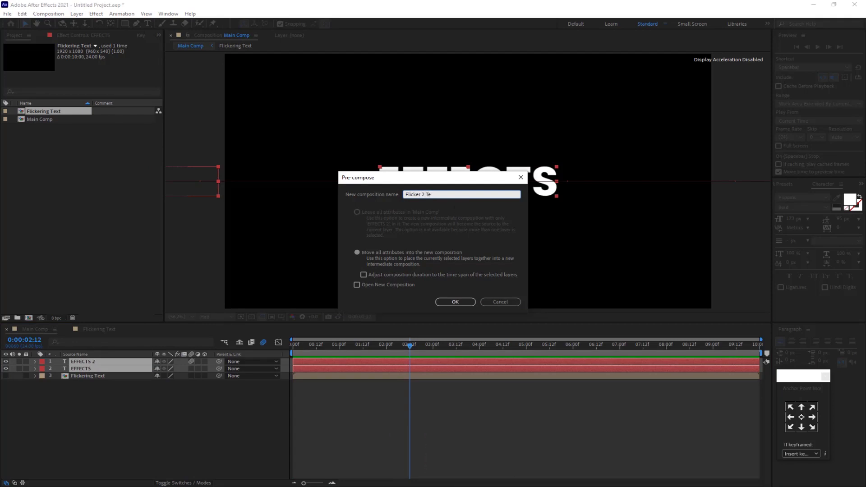
click(453, 302)
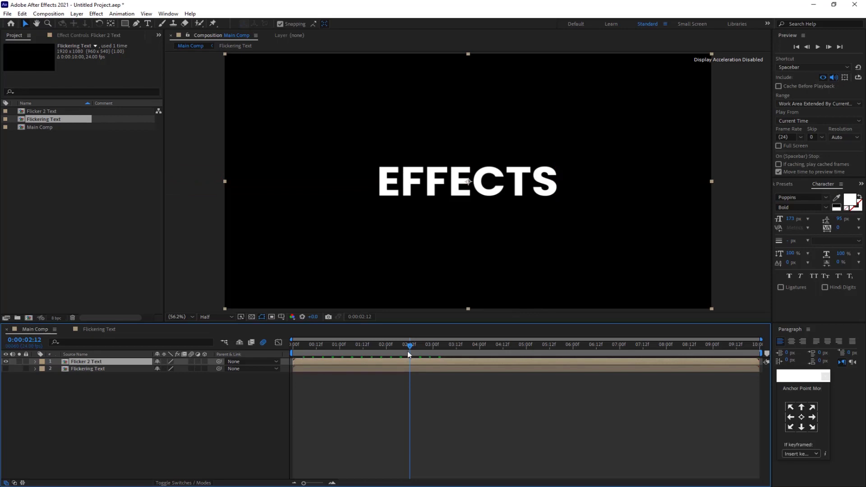
key(Home)
key(space)
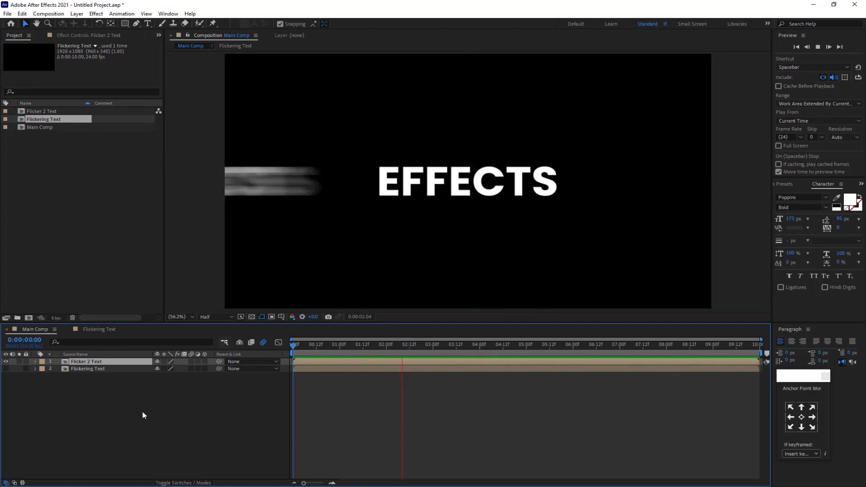
key(space)
key(space)
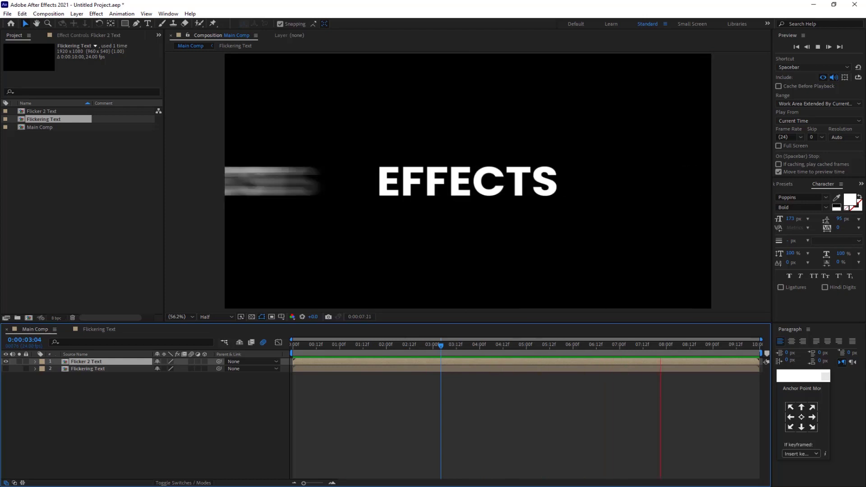
mouse_move(827, 468)
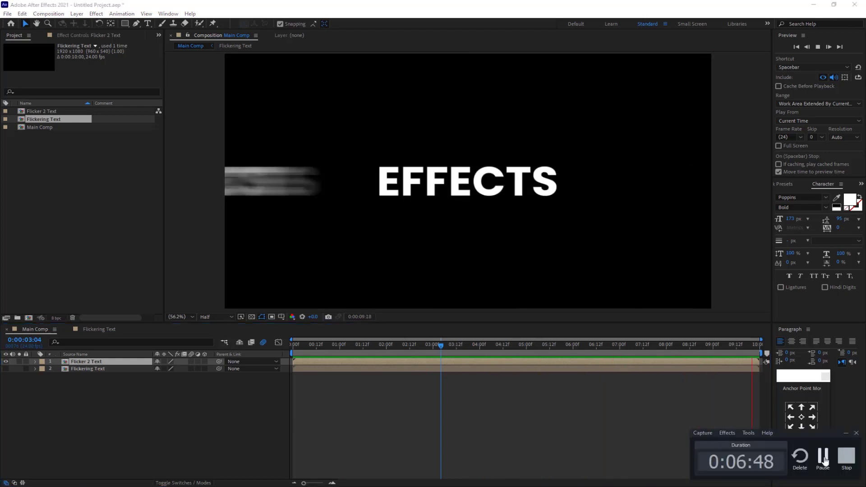